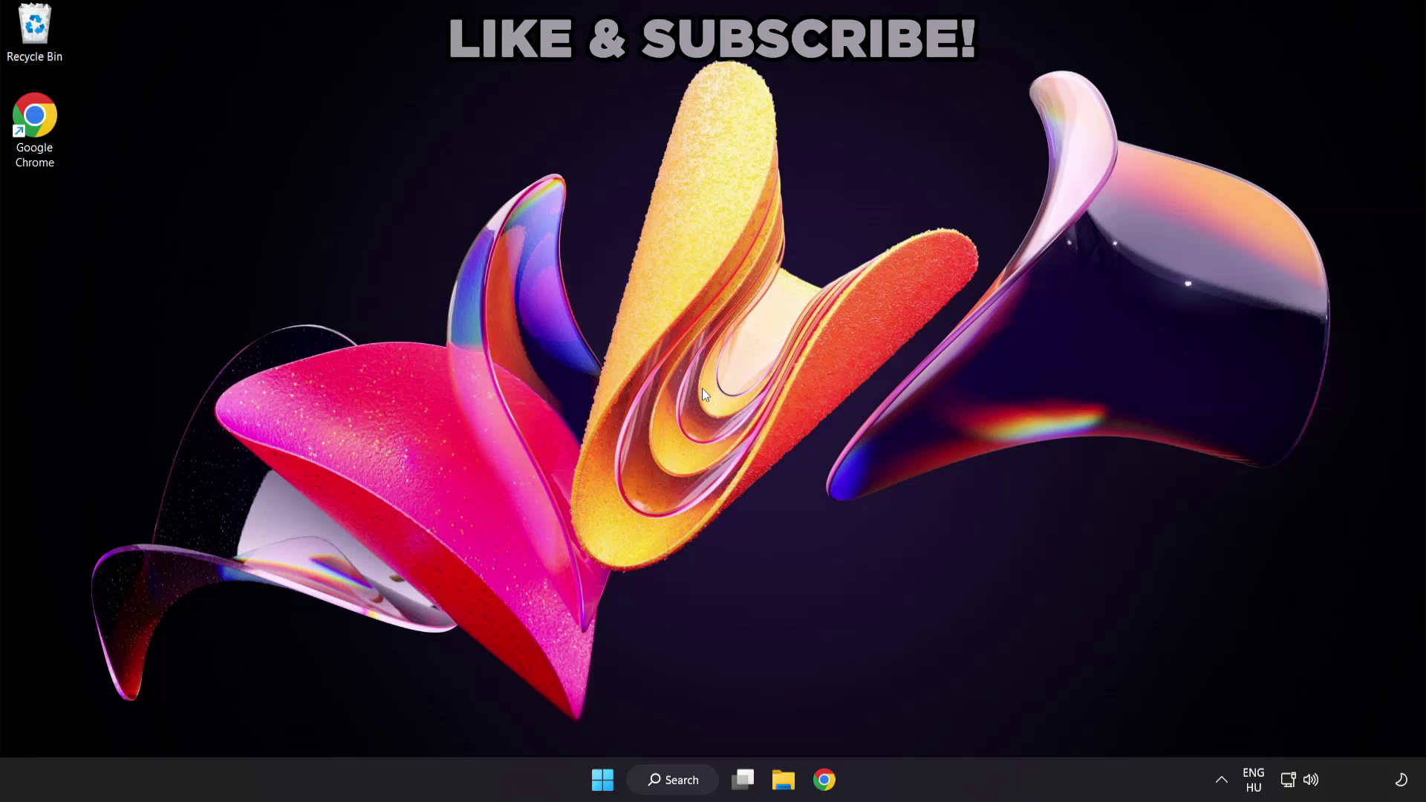
Step: Search Windows for 'device manager'
left_click(688, 787)
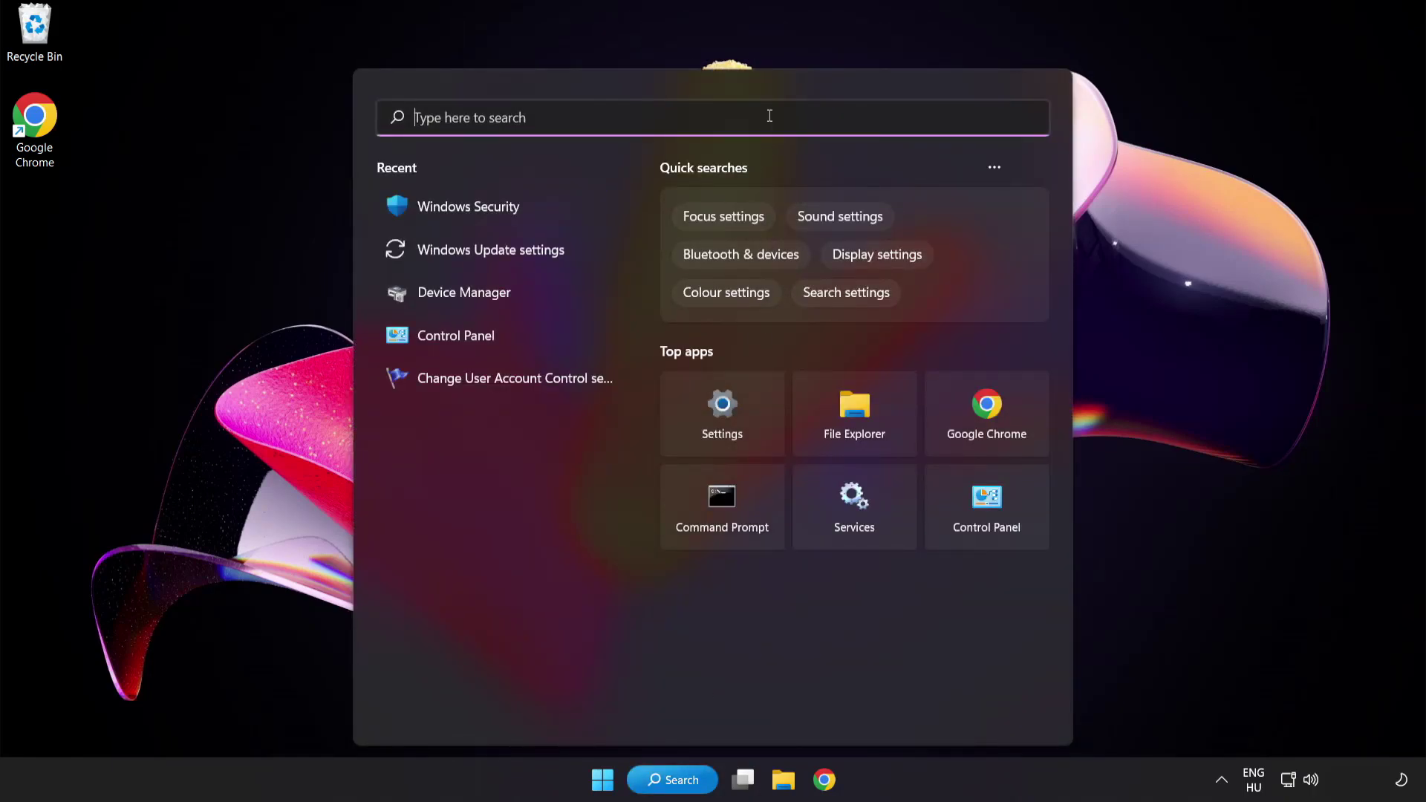
type("device manager")
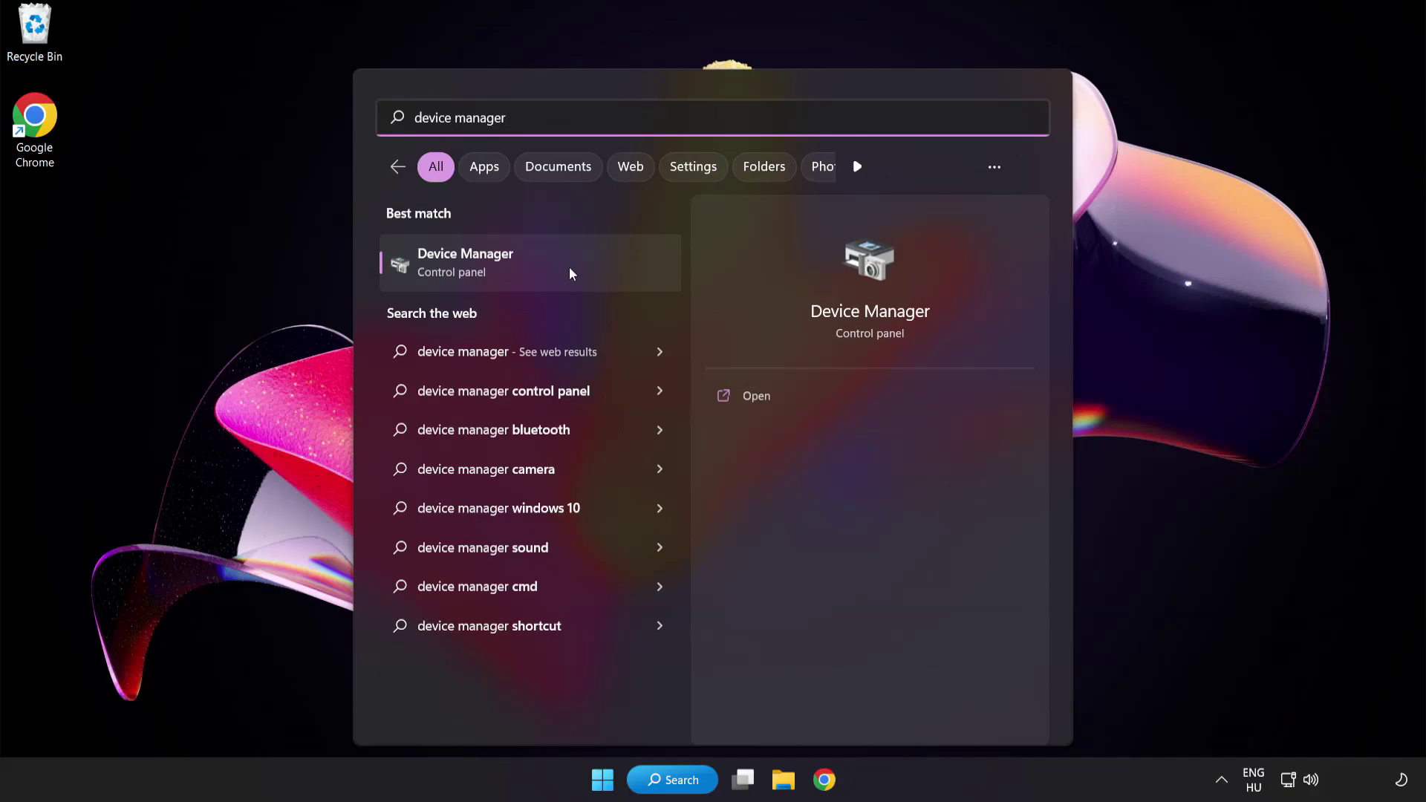
Step: Launch Device Manager, expand Display adapters, and bring up the VMware SVGA 3D adapter's actions
left_click(570, 269)
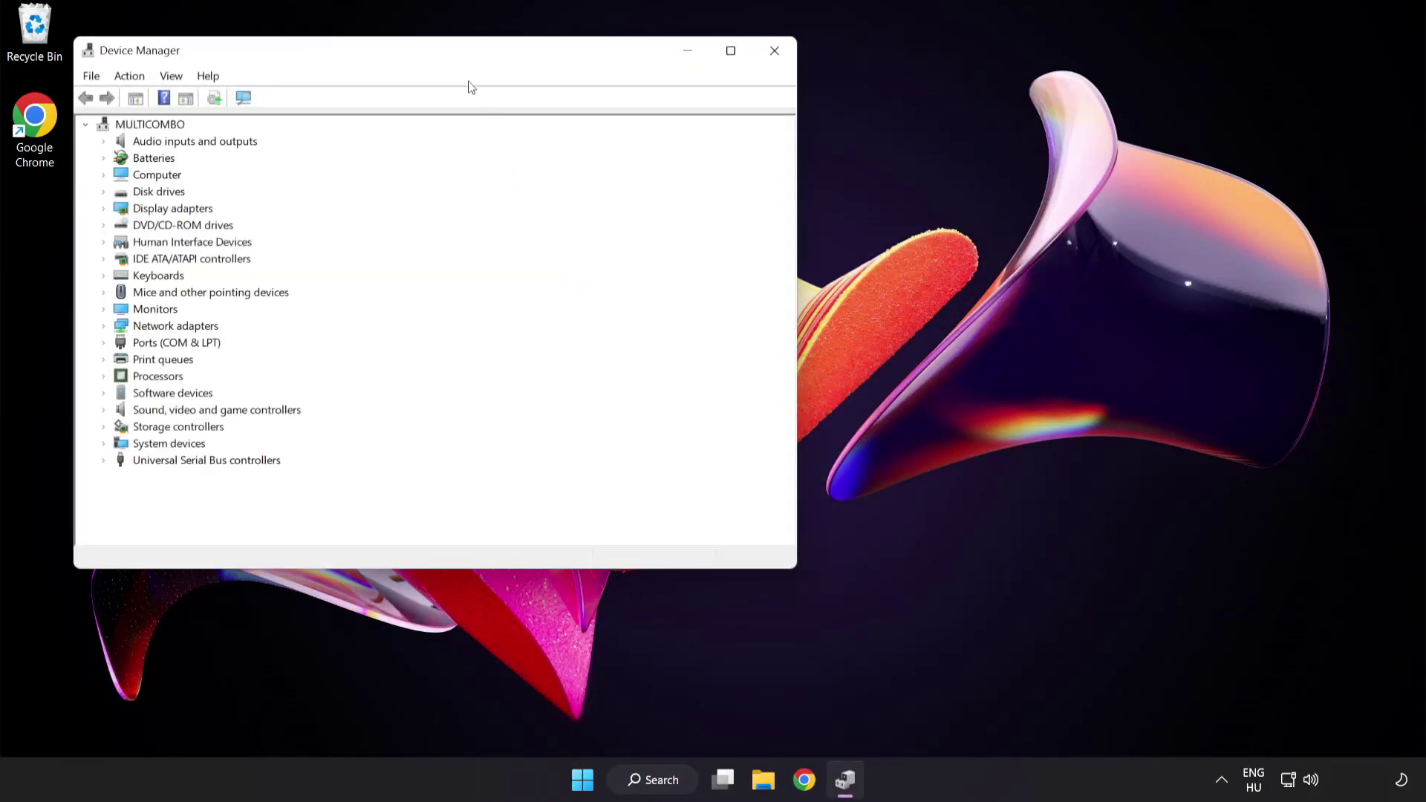
left_click_drag(460, 57, 698, 148)
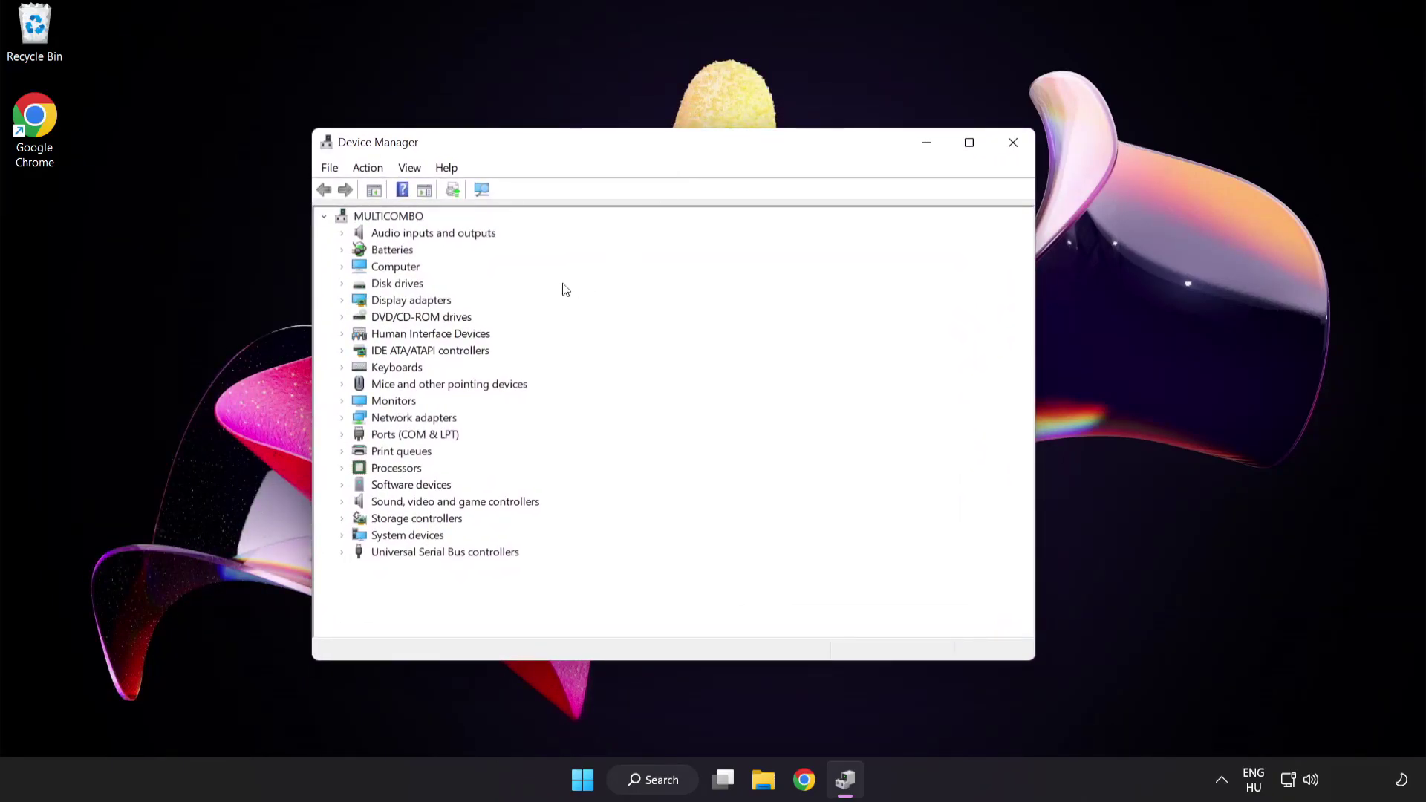
left_click(440, 303)
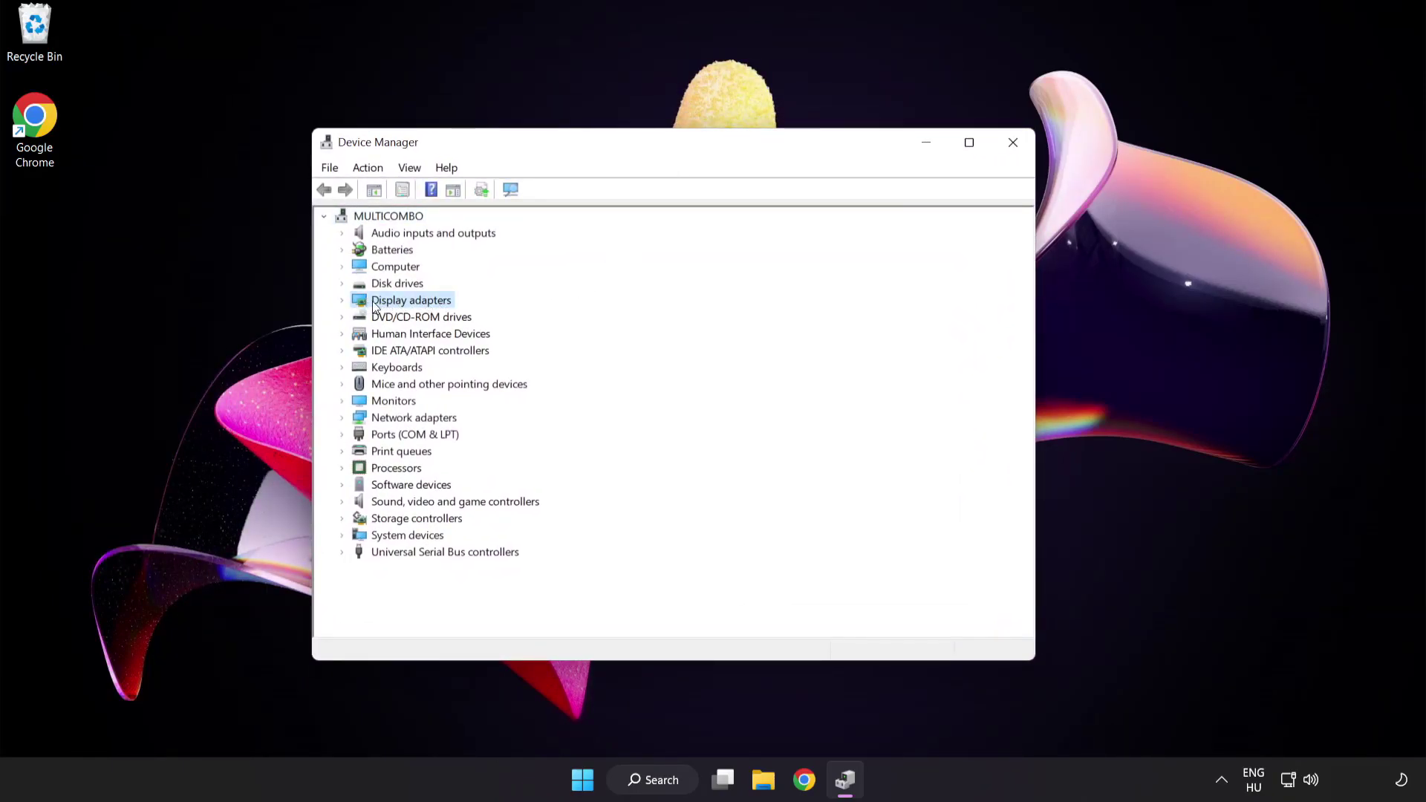
left_click(343, 301)
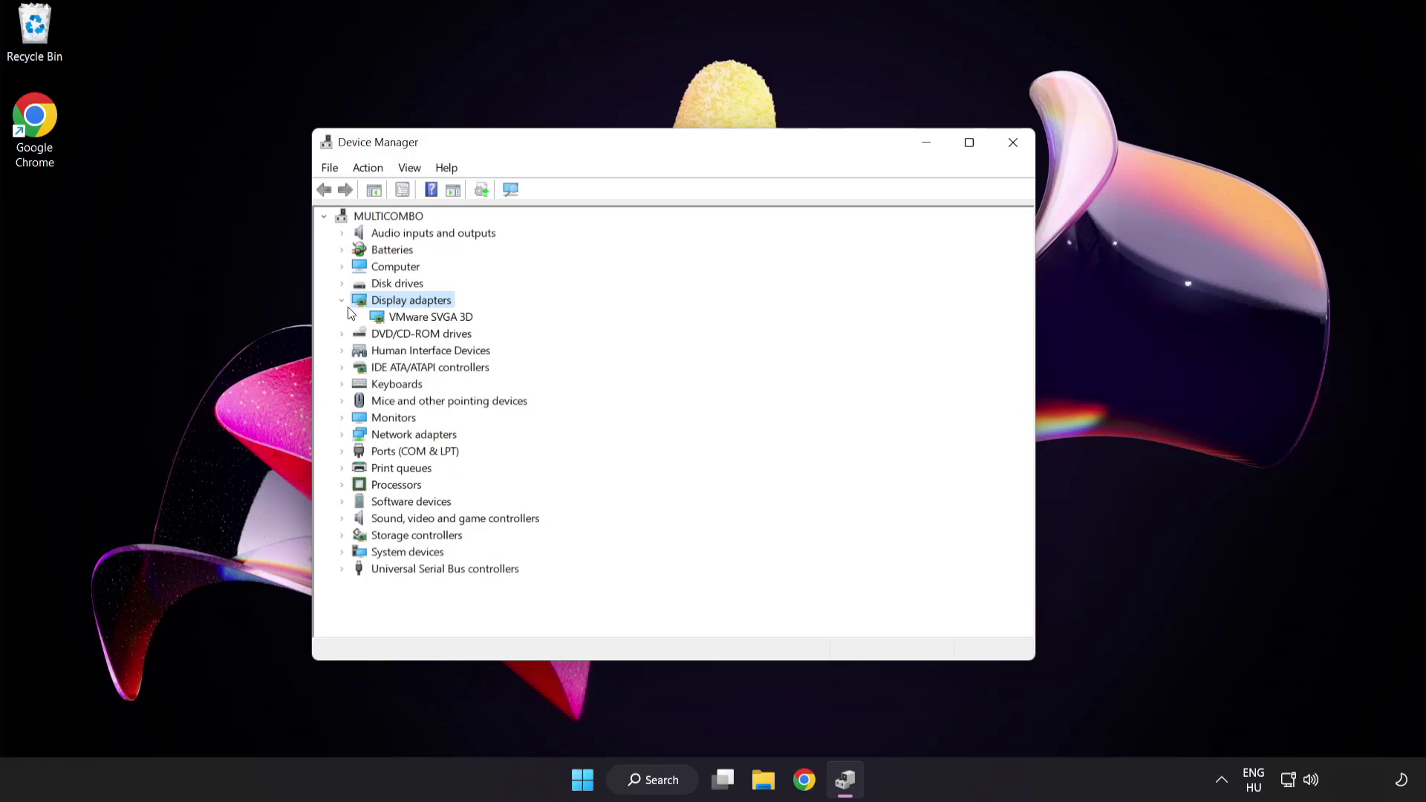
left_click(377, 320)
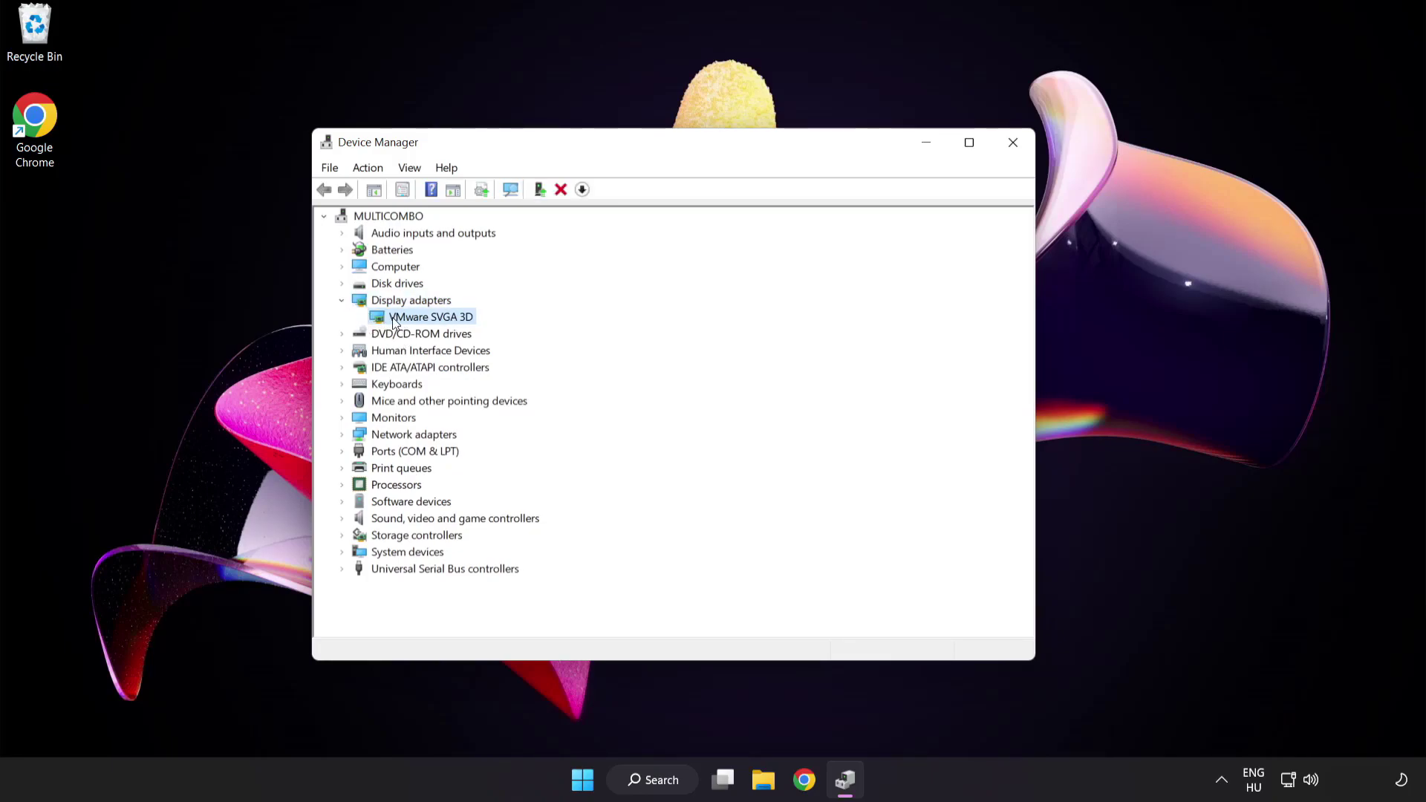
right_click(425, 321)
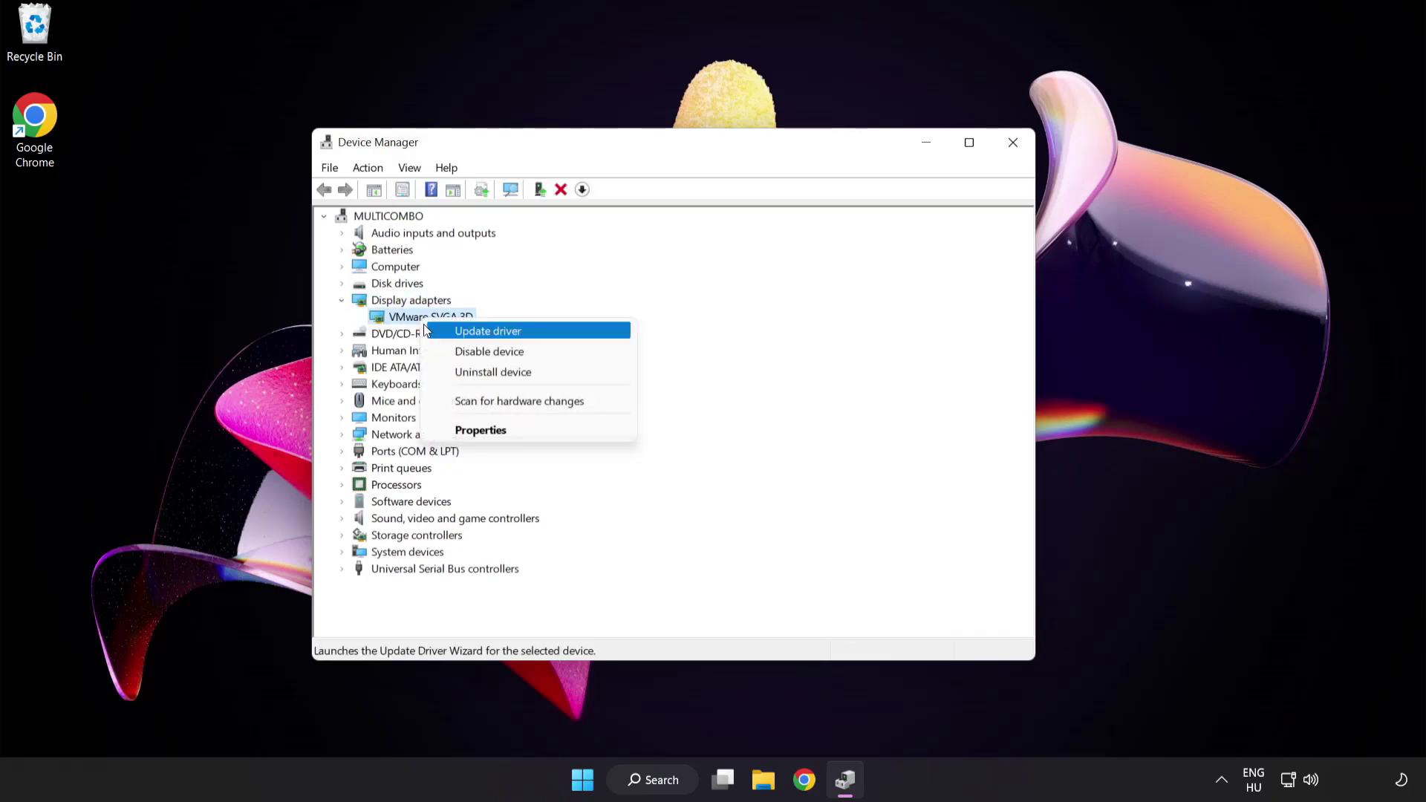
Step: Auto-search for a VMware SVGA 3D driver, which confirms the best one is installed
left_click(552, 331)
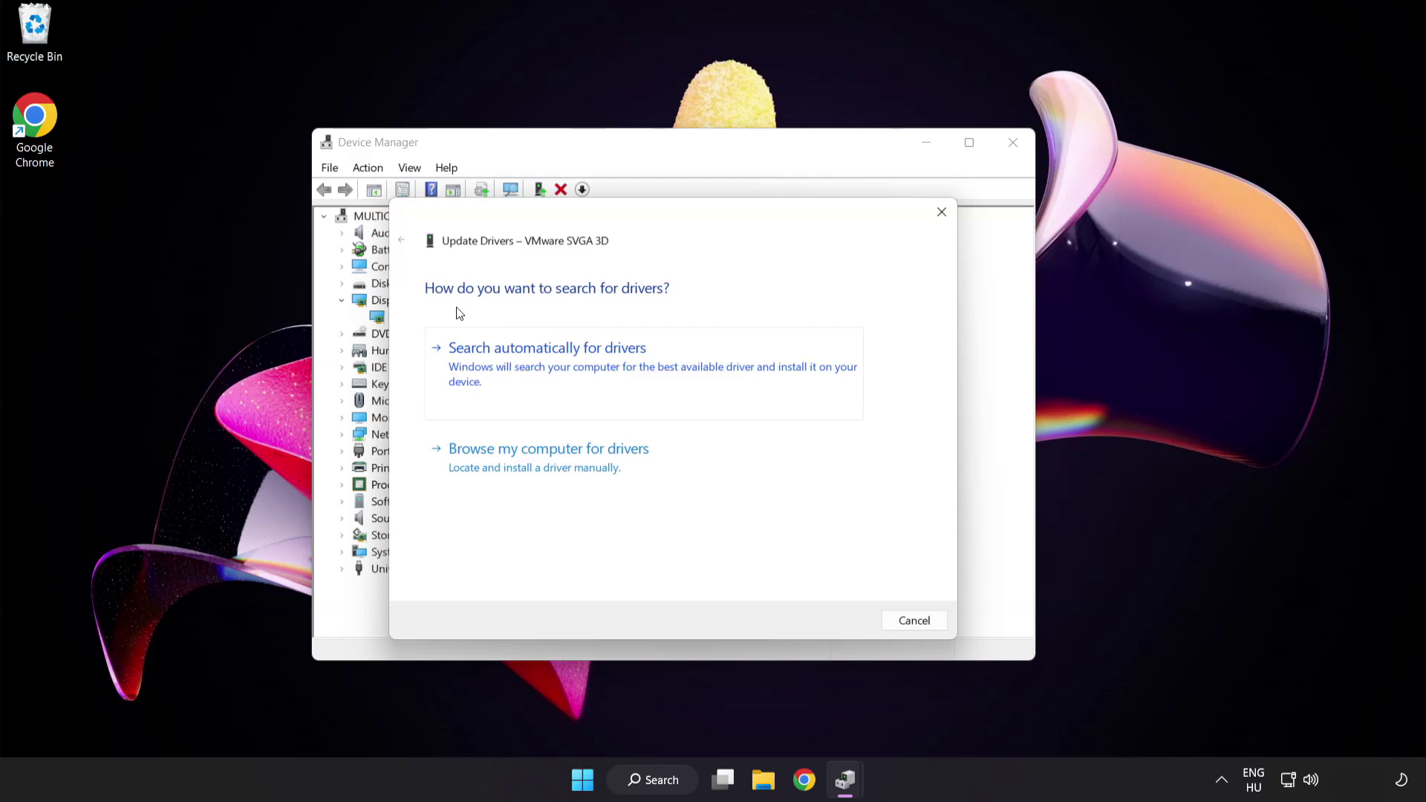
left_click(622, 366)
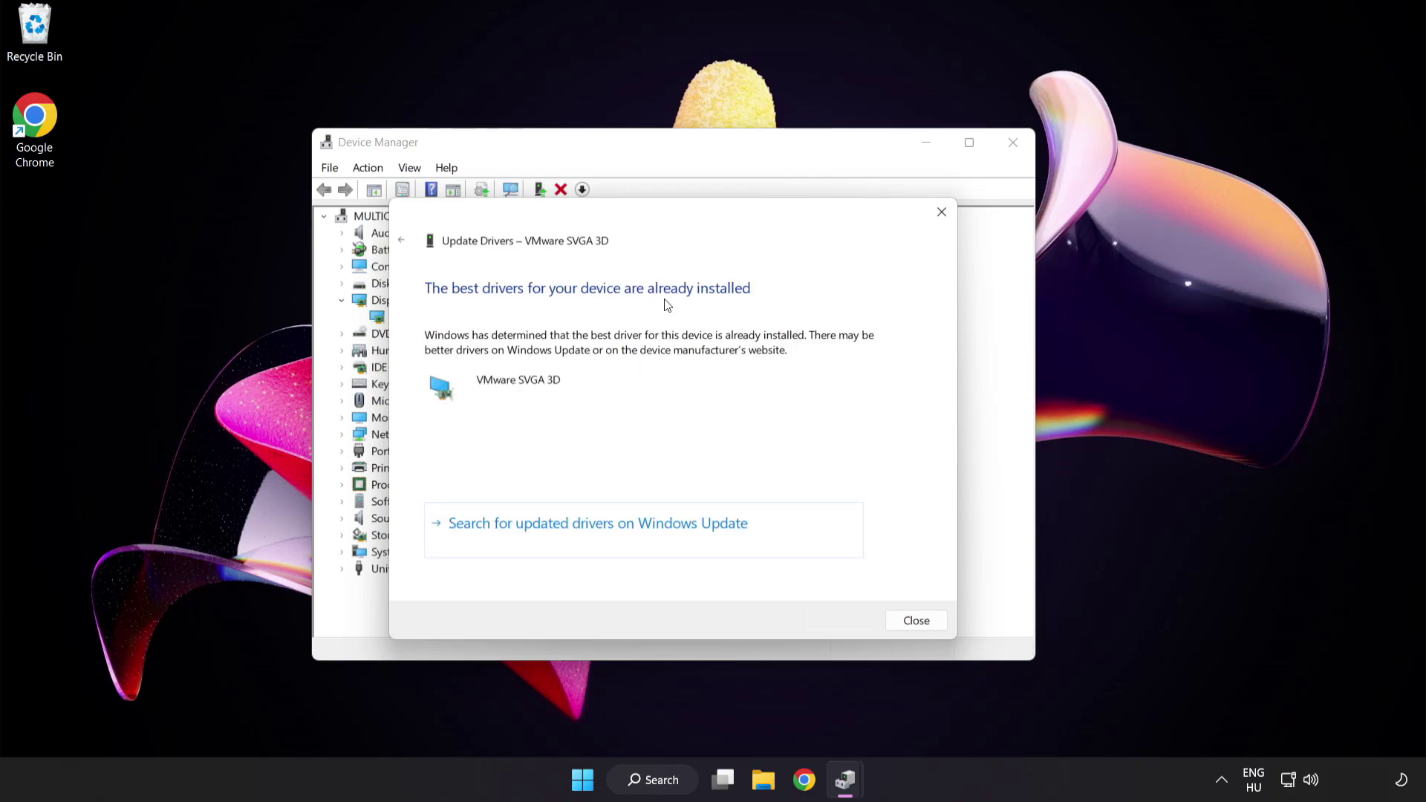
left_click(912, 622)
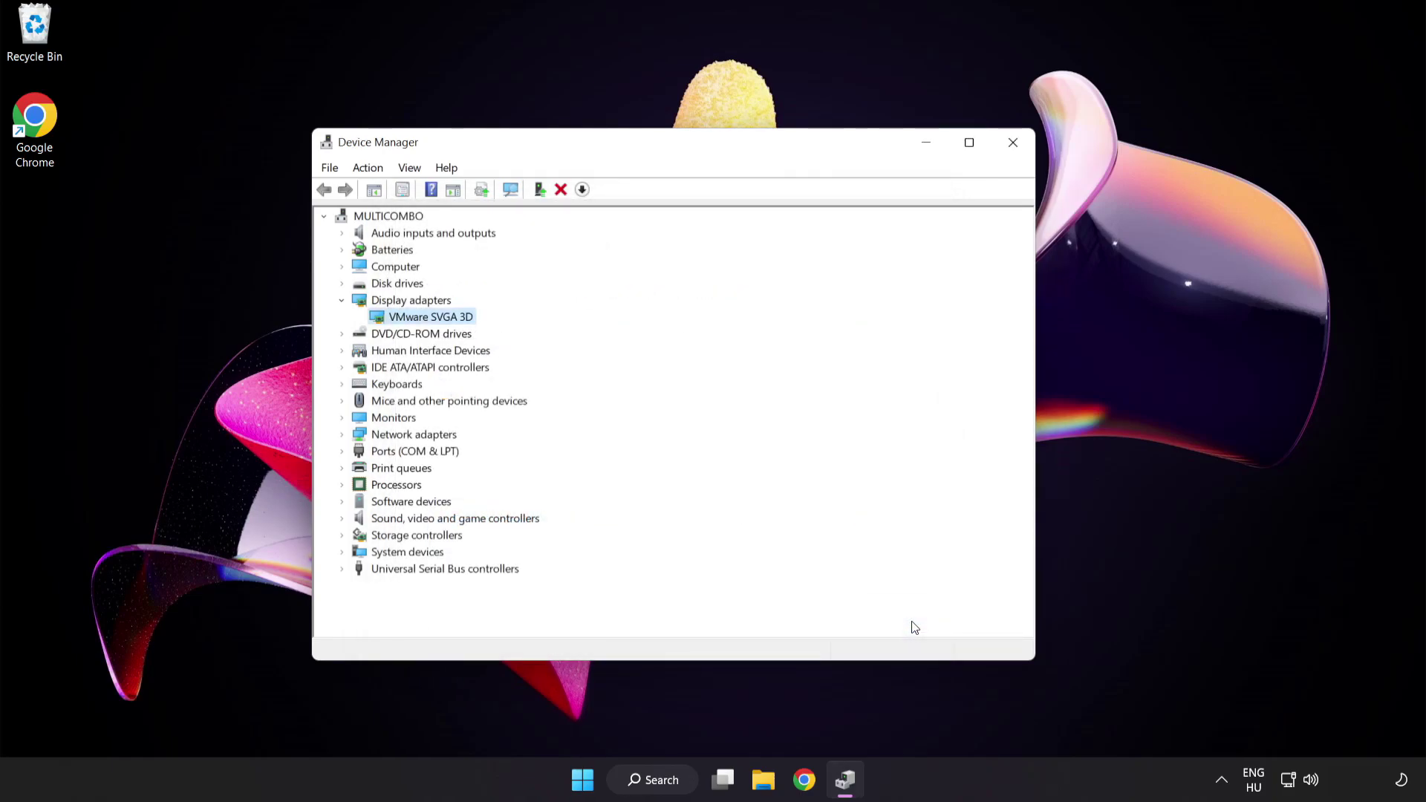
Step: Close Device Manager and run a Windows Update check from Settings
left_click(1013, 148)
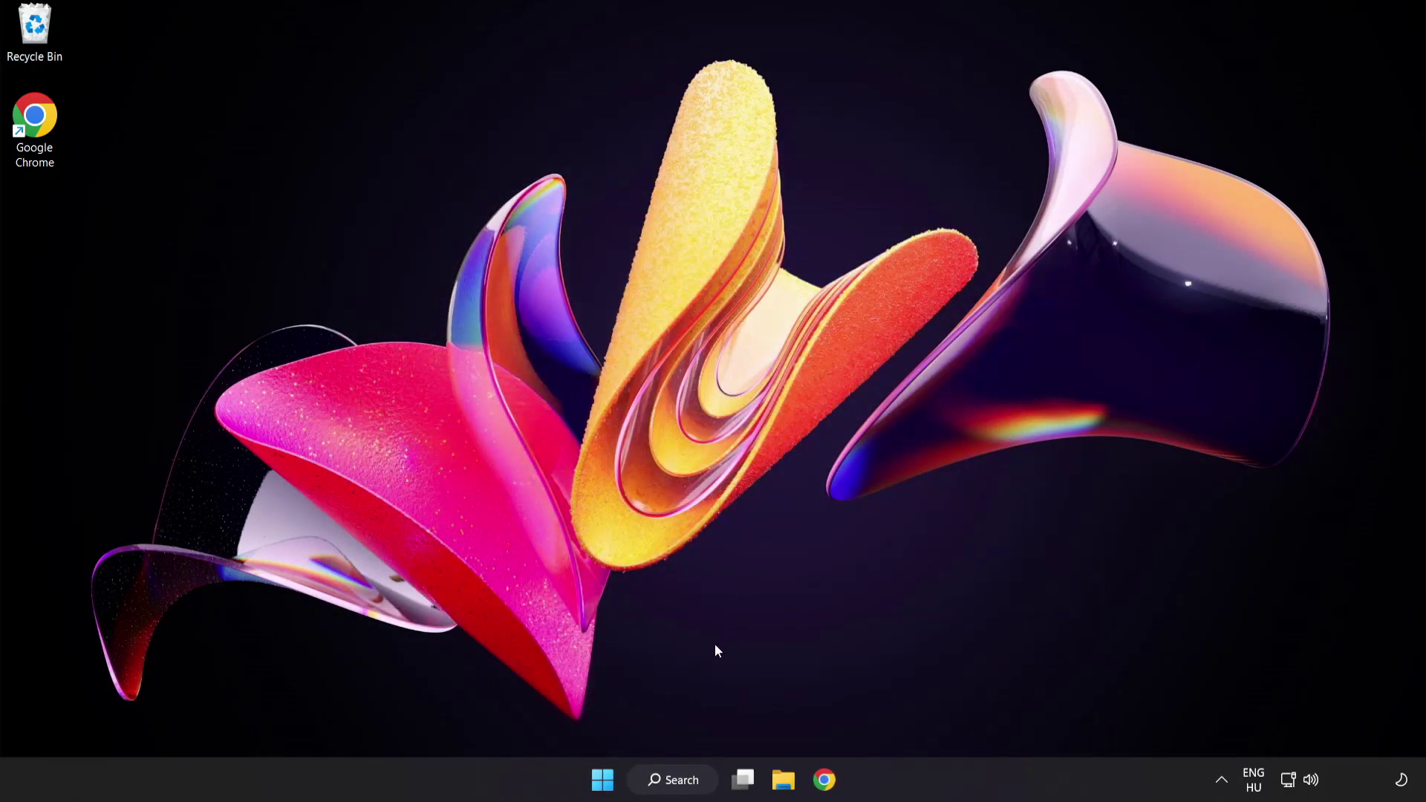
left_click(691, 788)
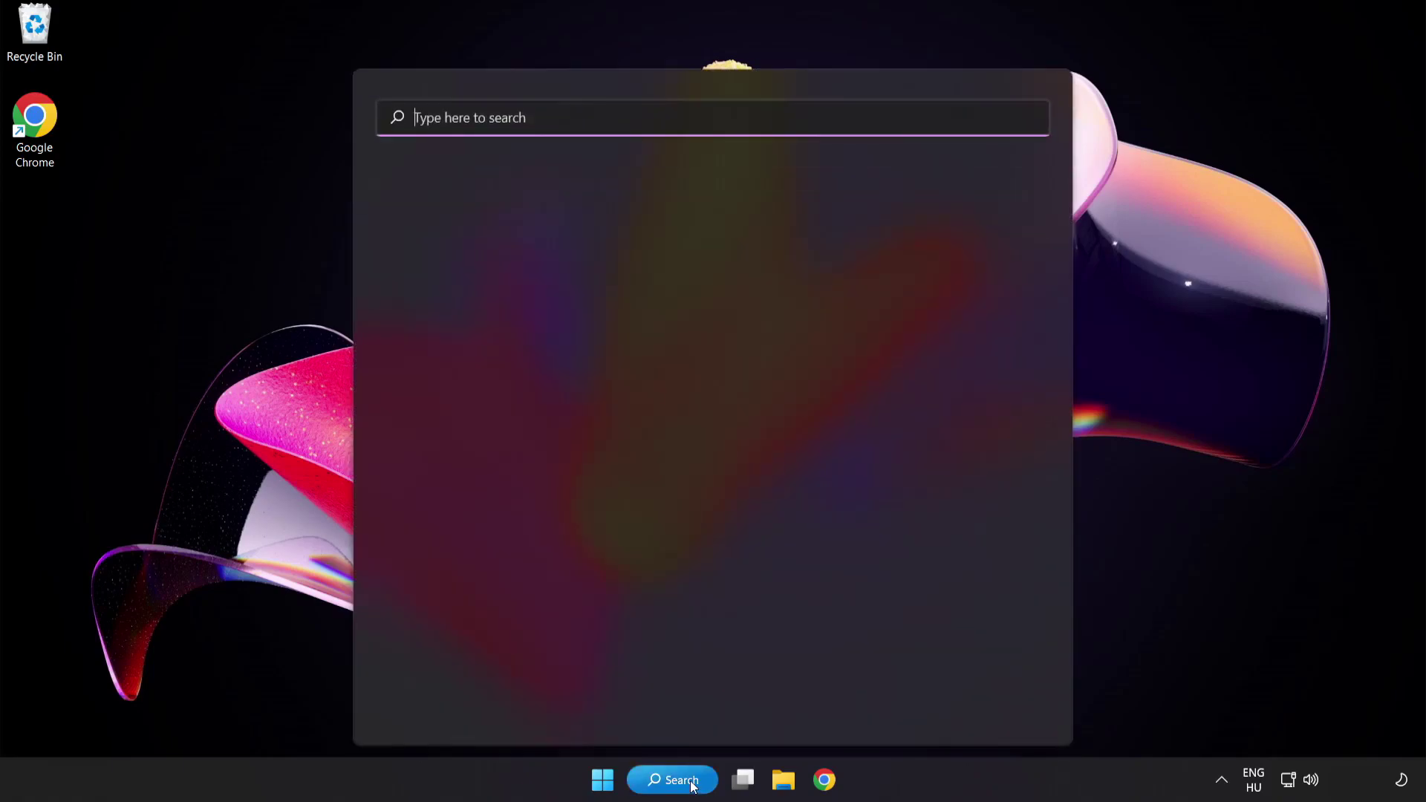
type("update")
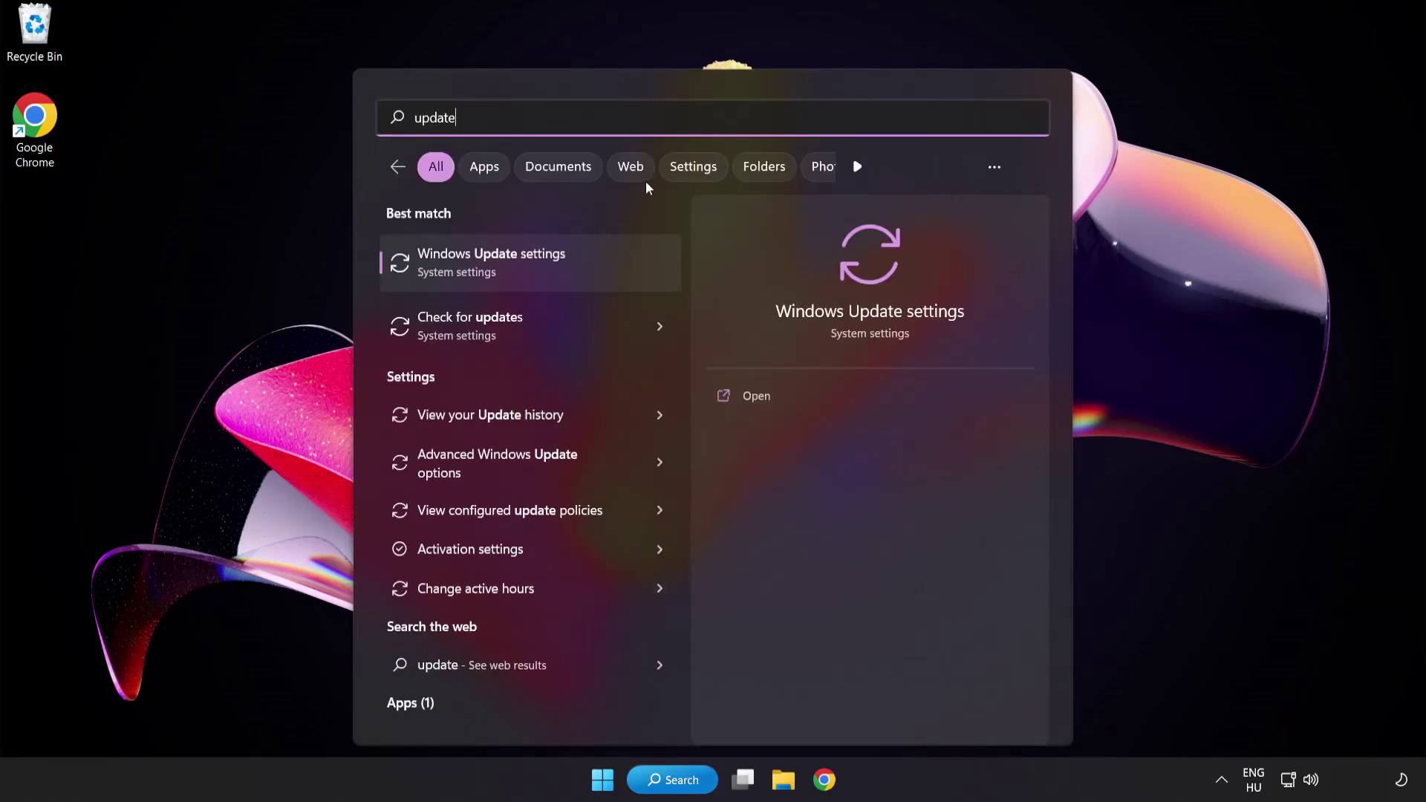
left_click(545, 271)
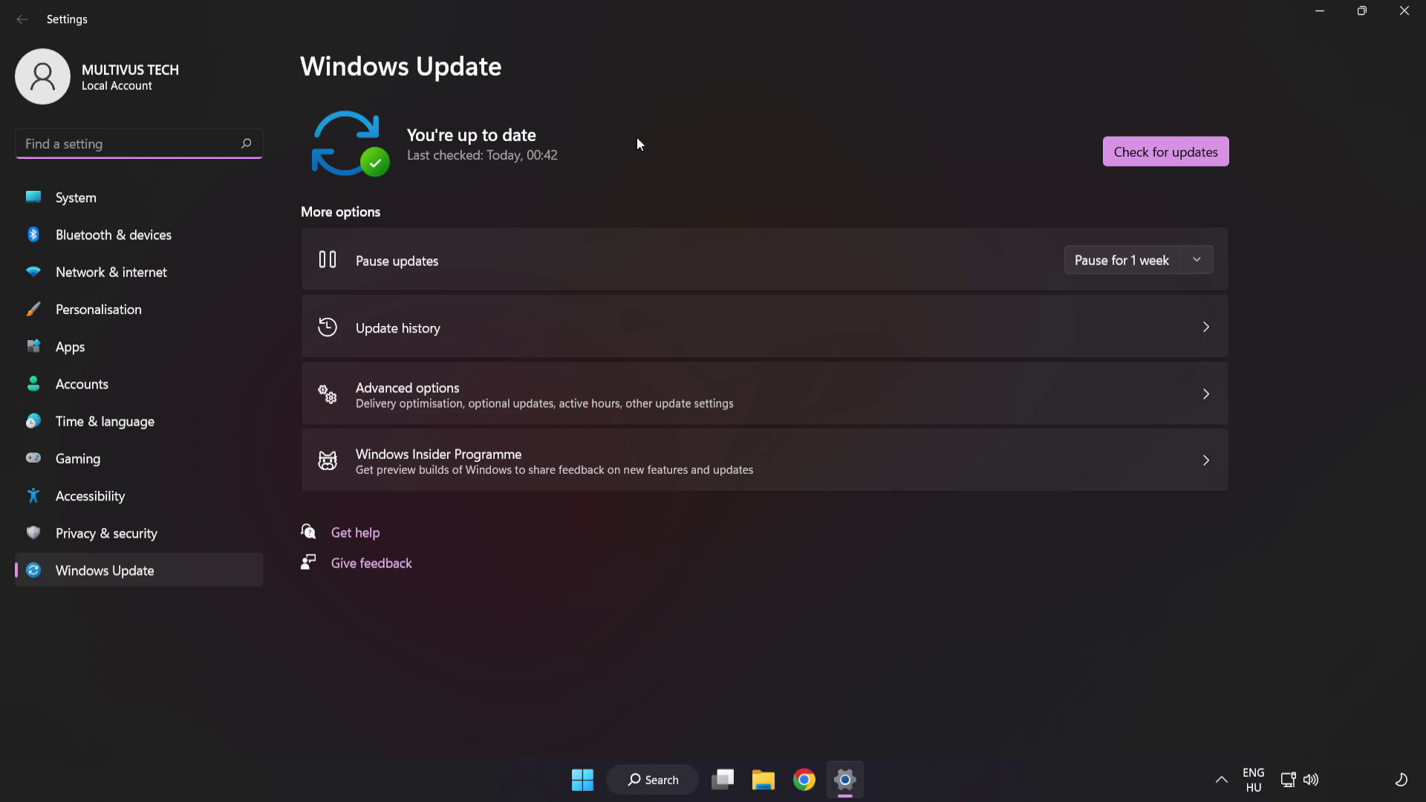
left_click(1160, 159)
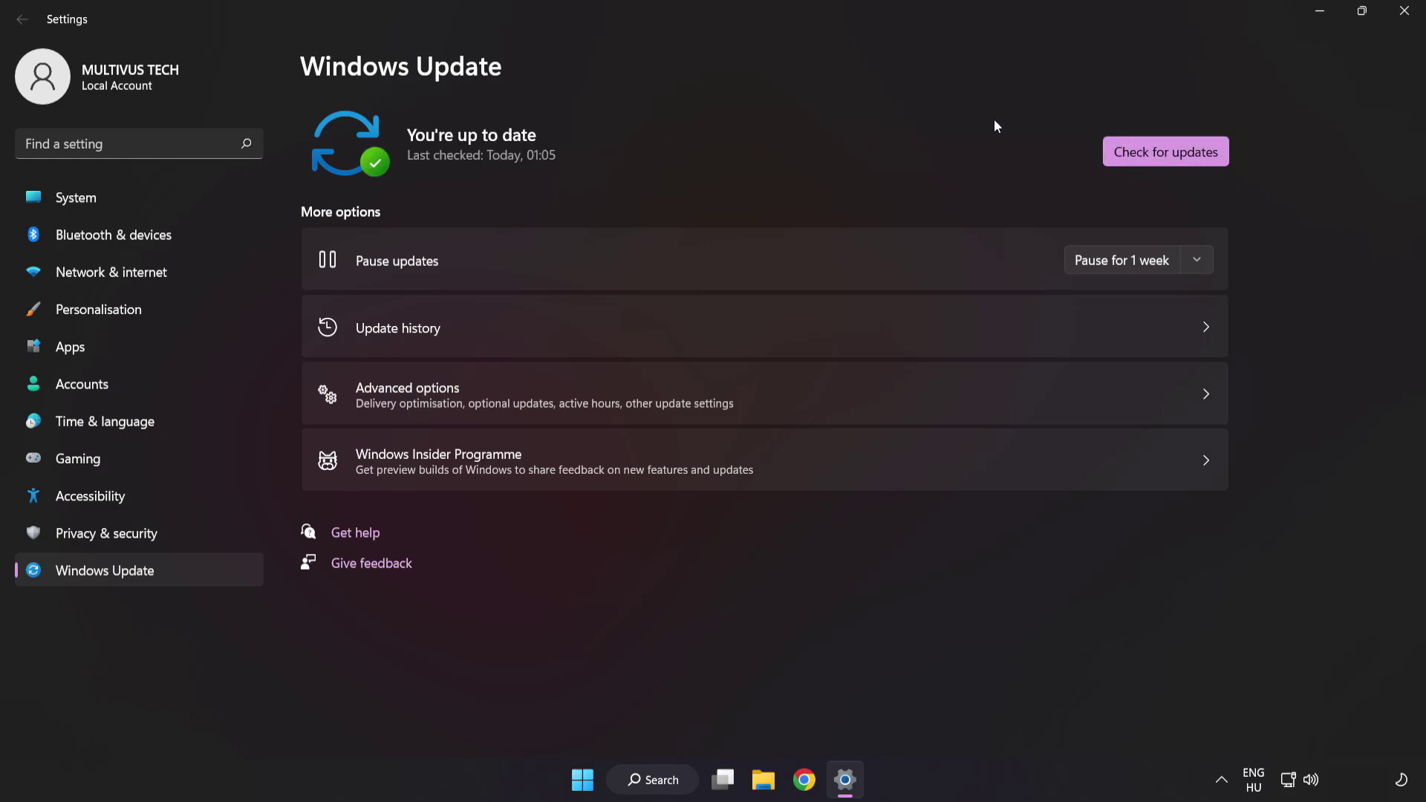
Step: Close Settings and bring up options for 'Your Not Working Game' in the Steam Library
left_click(1403, 20)
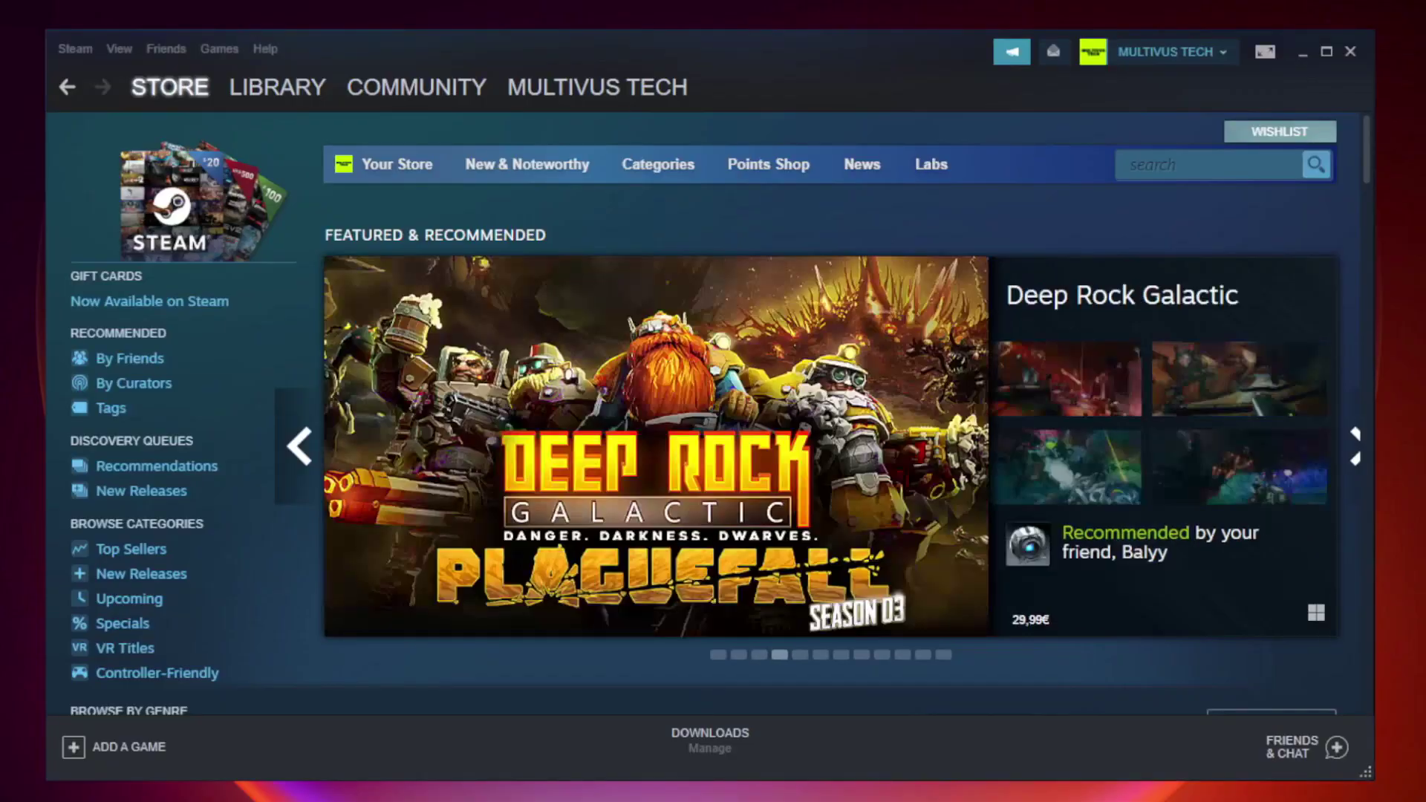
mouse_move(277, 87)
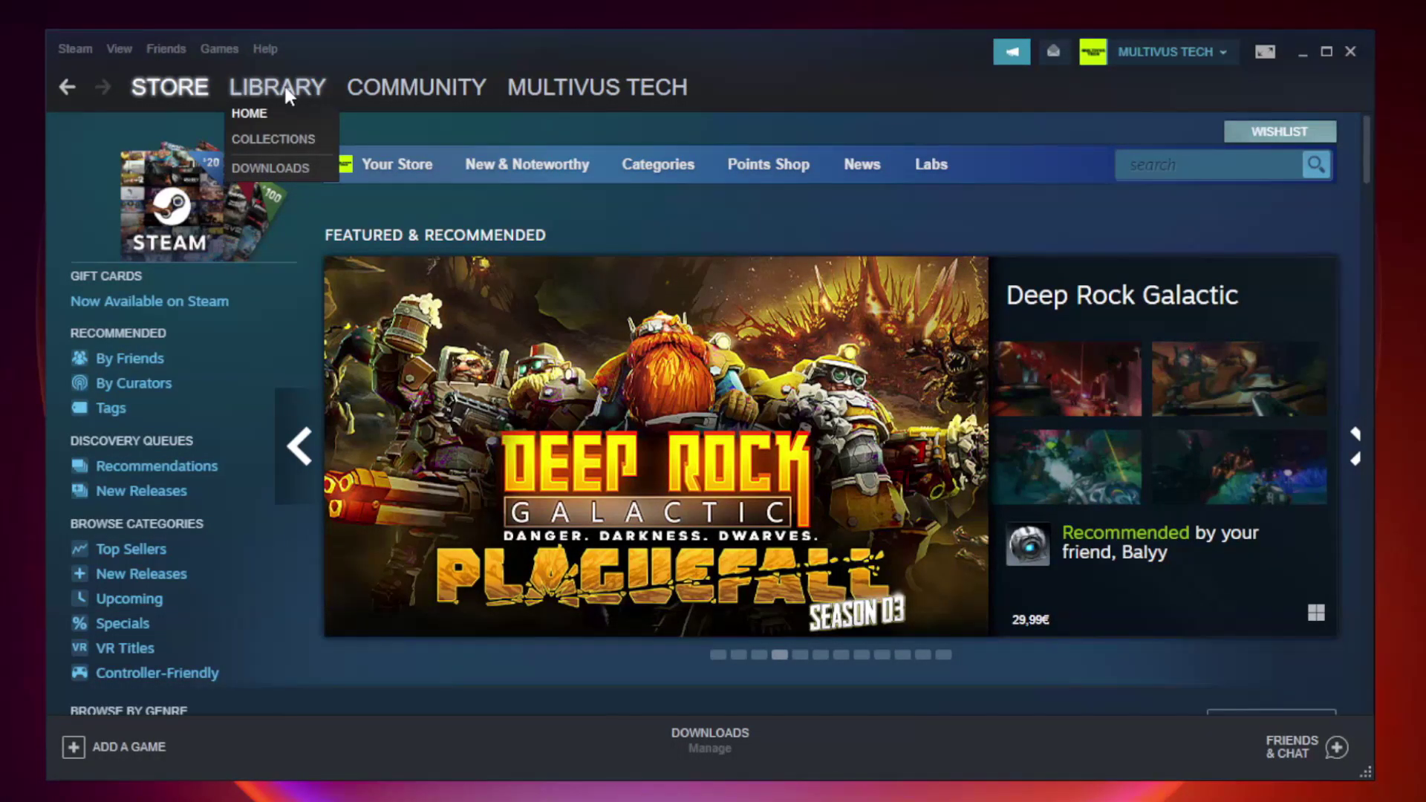
left_click(288, 95)
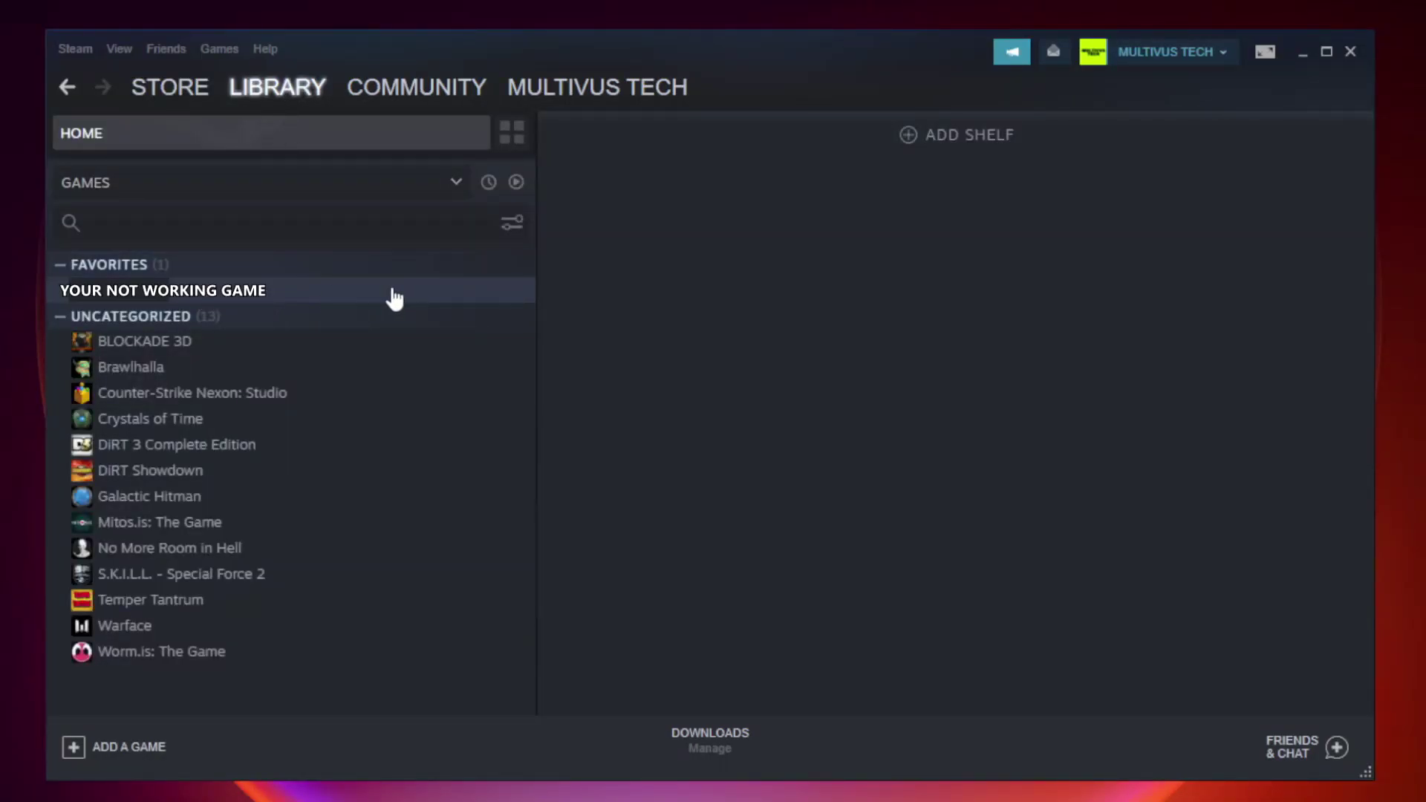
right_click(309, 297)
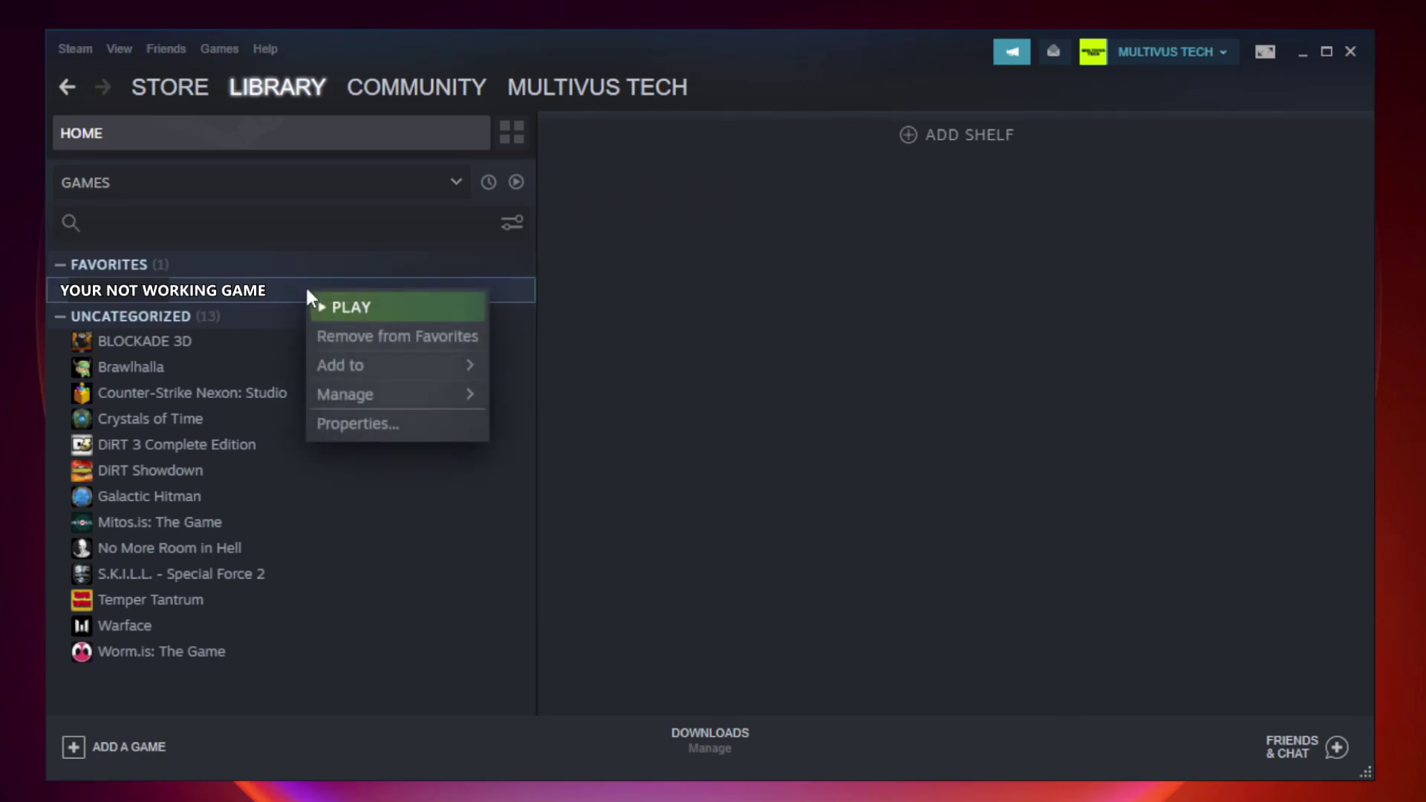
Step: Verify the integrity of the game's files from its Steam Properties Local Files section
left_click(393, 423)
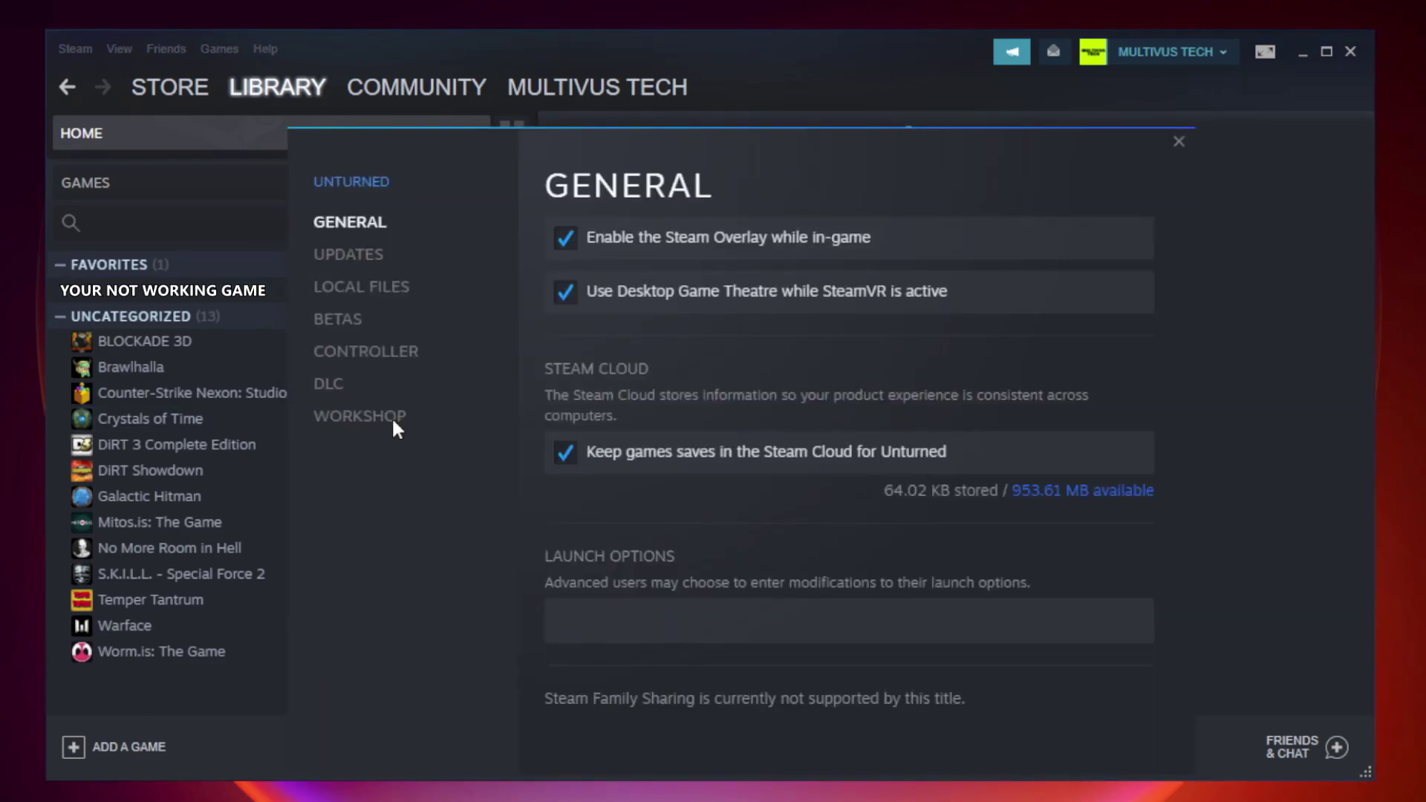
left_click(380, 300)
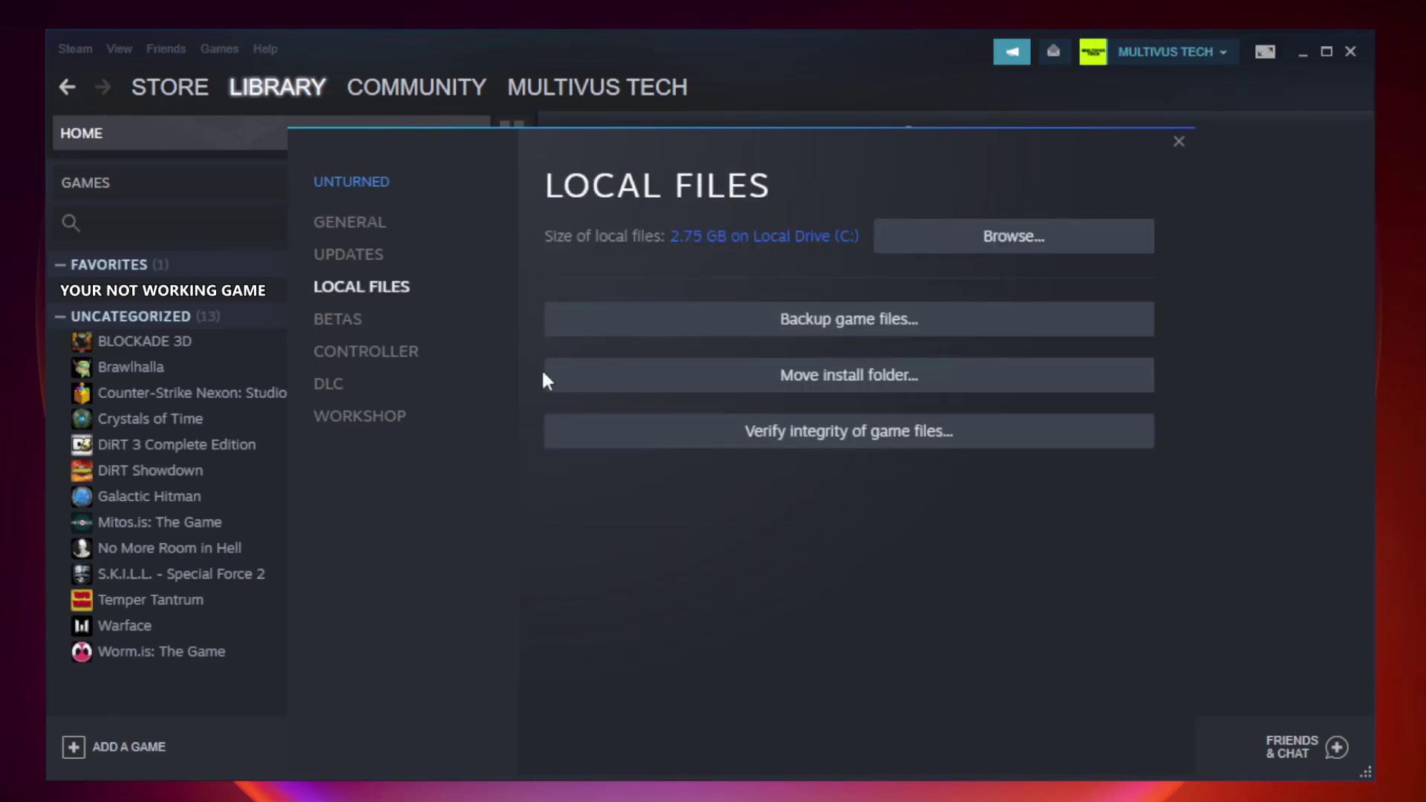
left_click(863, 444)
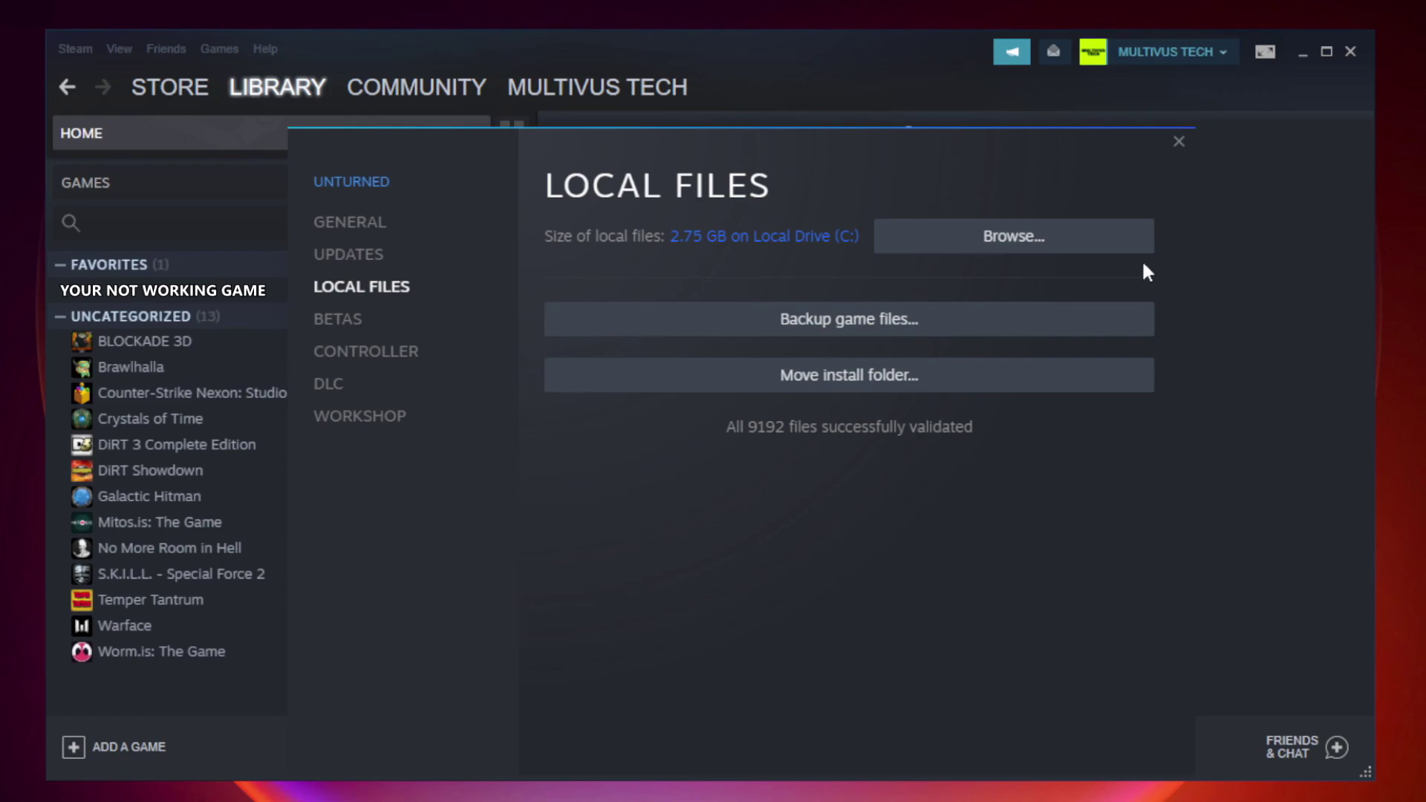
Step: Open the game's install folder and the YOUR NOT WORKING GAME shortcut's Properties dialog
left_click(1020, 257)
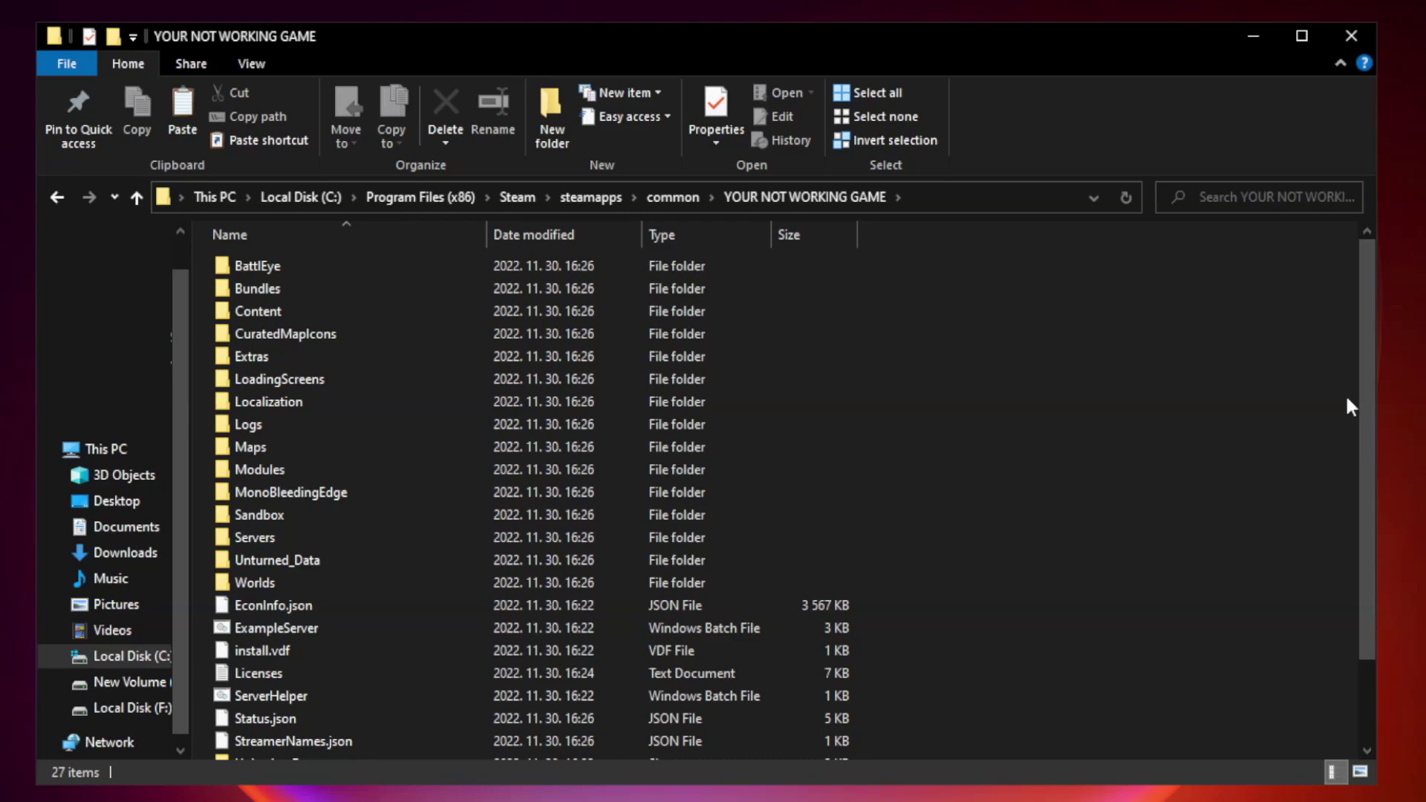
left_click_drag(1368, 389, 1370, 477)
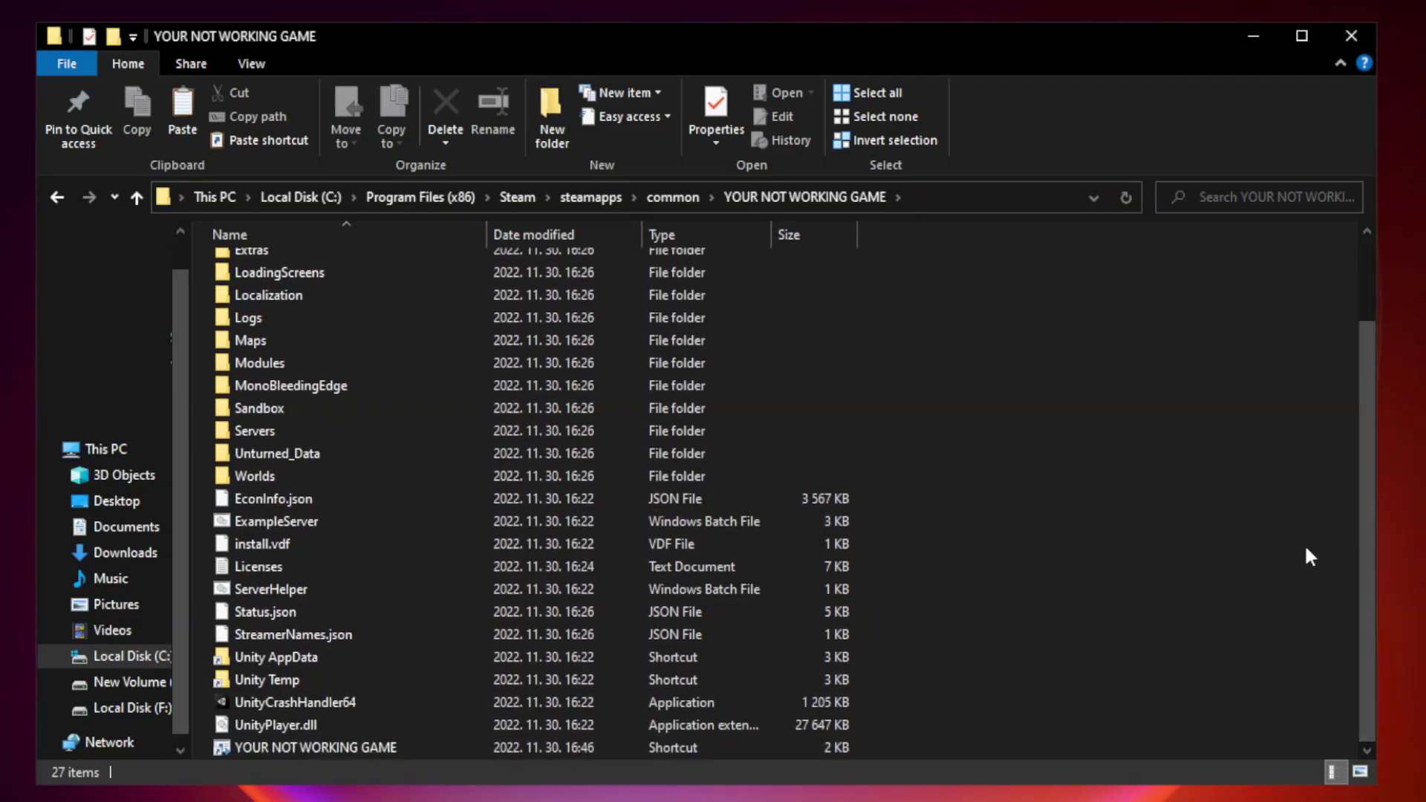
left_click(566, 744)
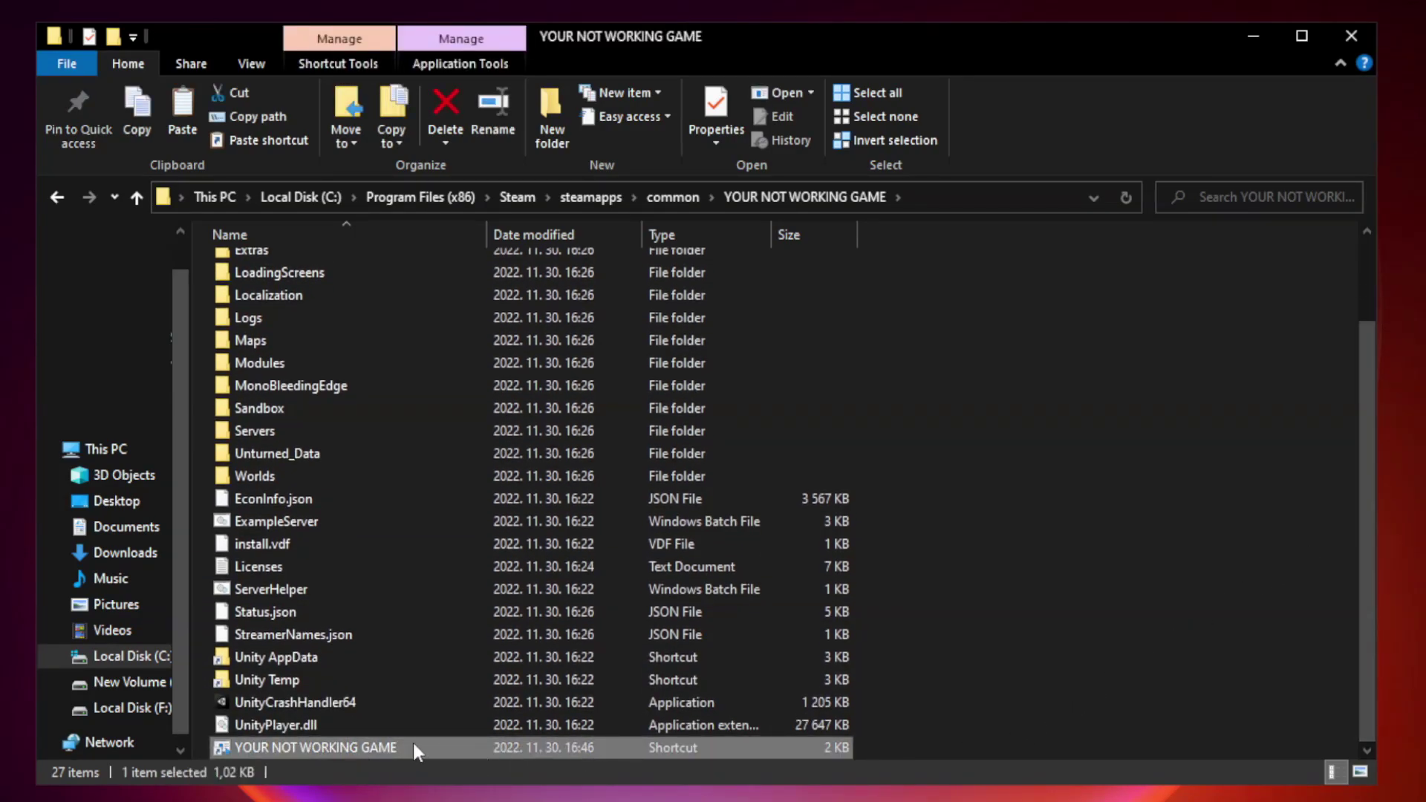
right_click(483, 742)
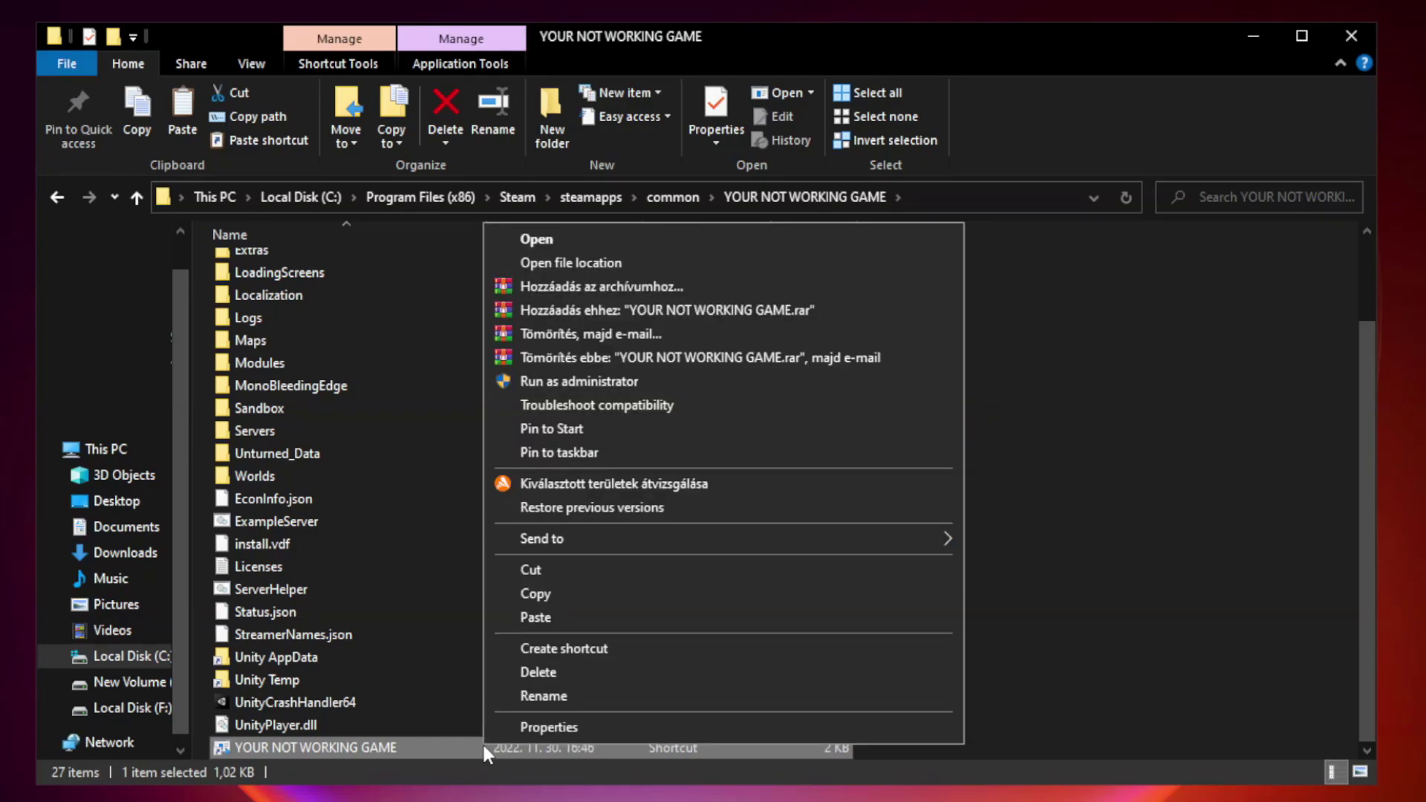
left_click(719, 734)
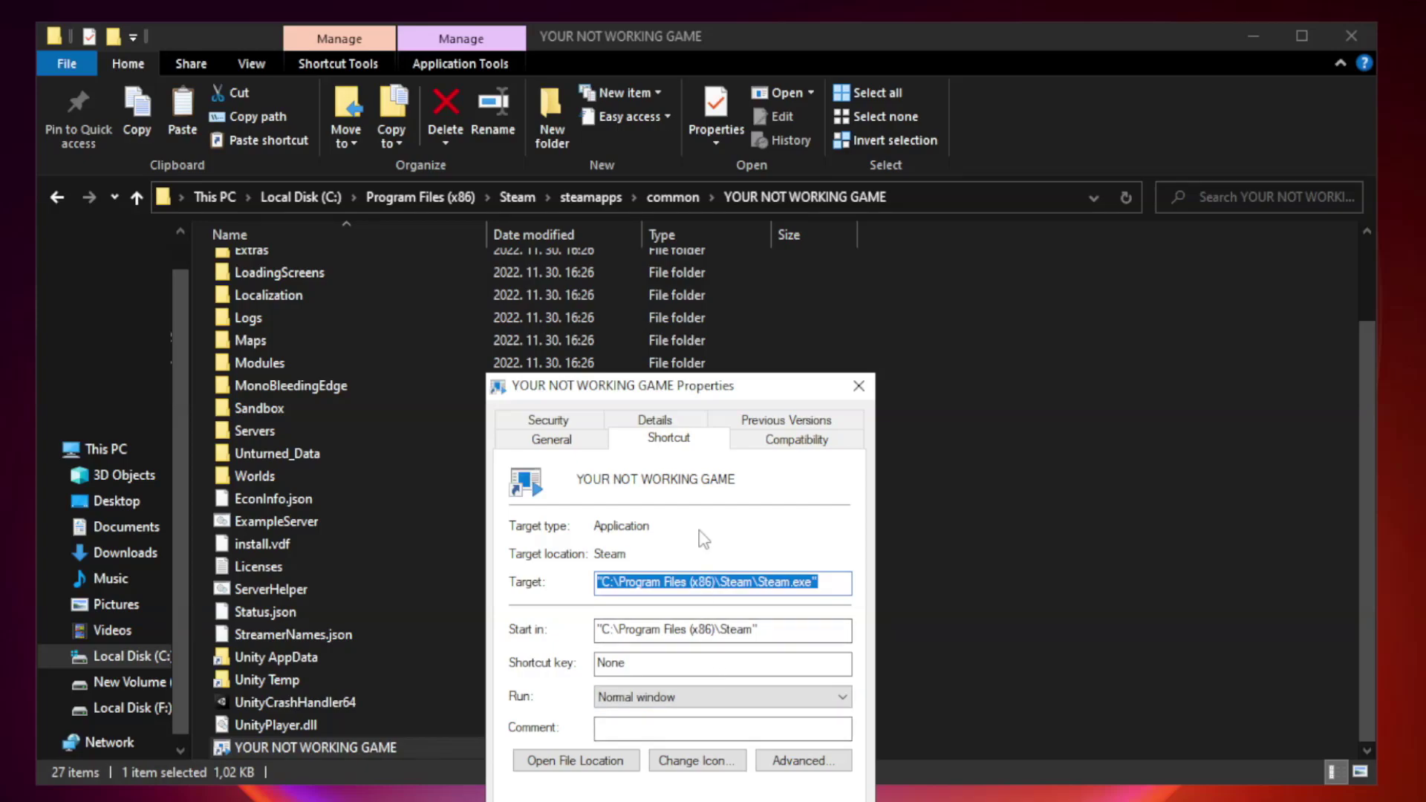
mouse_move(708, 392)
left_mouse_down()
mouse_move(735, 191)
mouse_move(707, 162)
left_mouse_up()
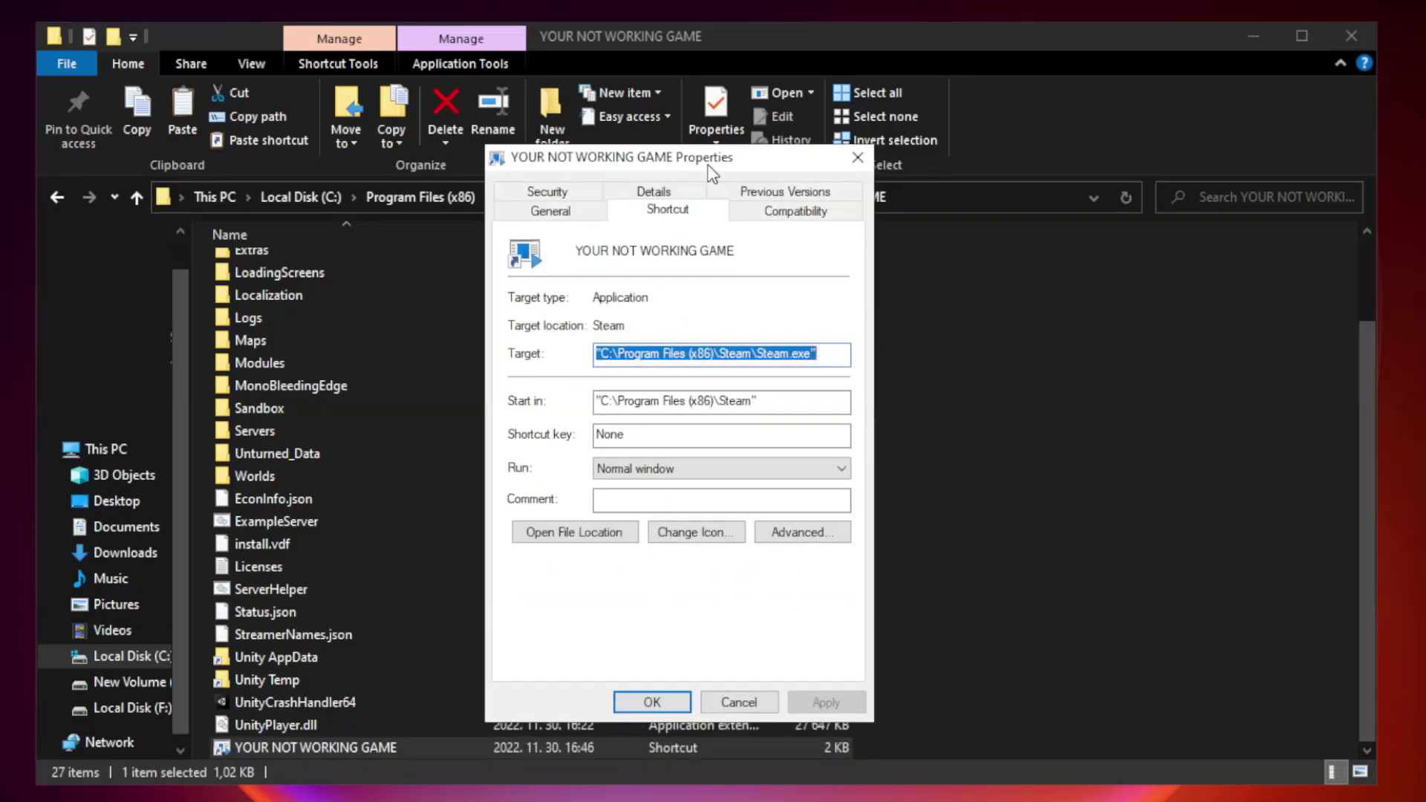
Step: Set the shortcut to Windows 8 compatibility, no fullscreen optimizations, and run as administrator
left_click(792, 220)
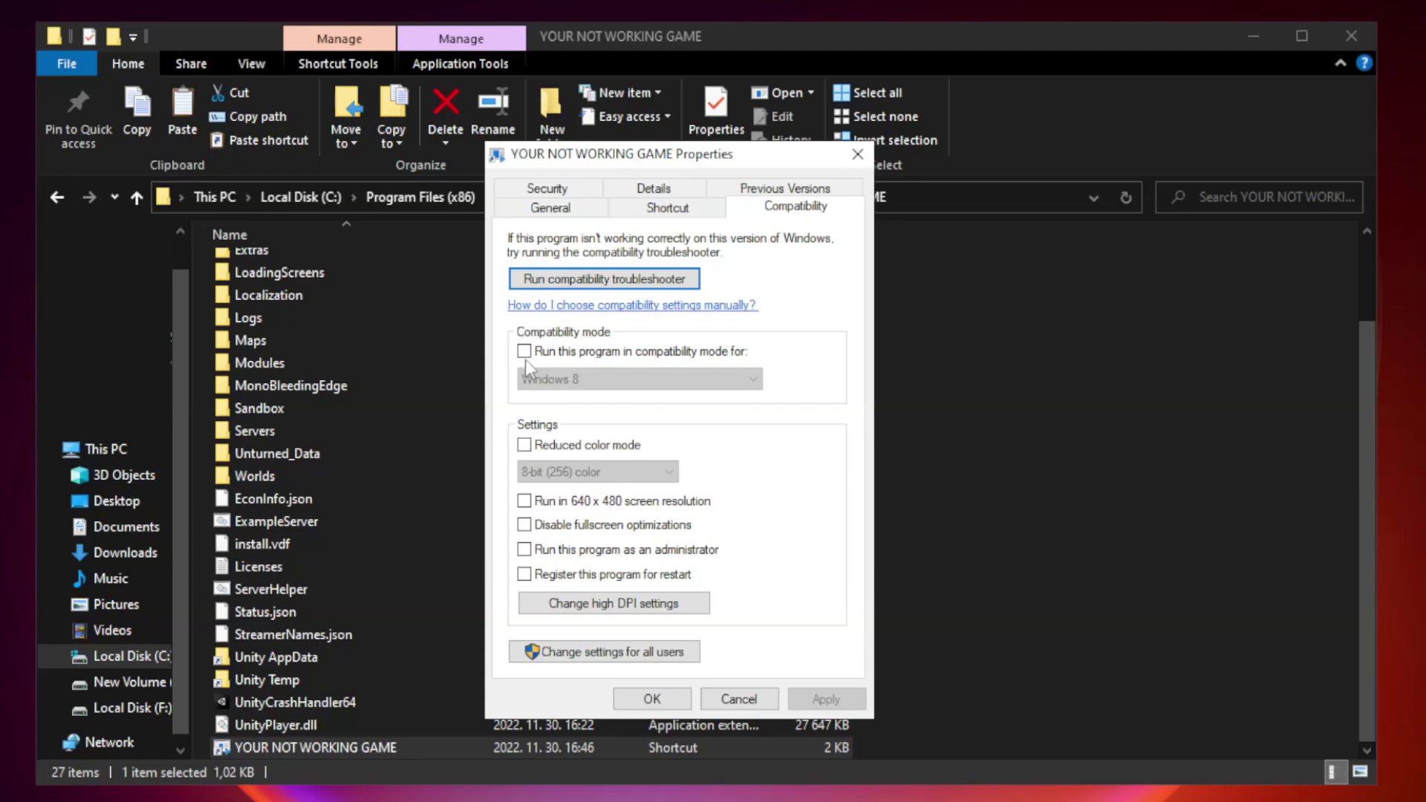
left_click(569, 355)
left_click(639, 379)
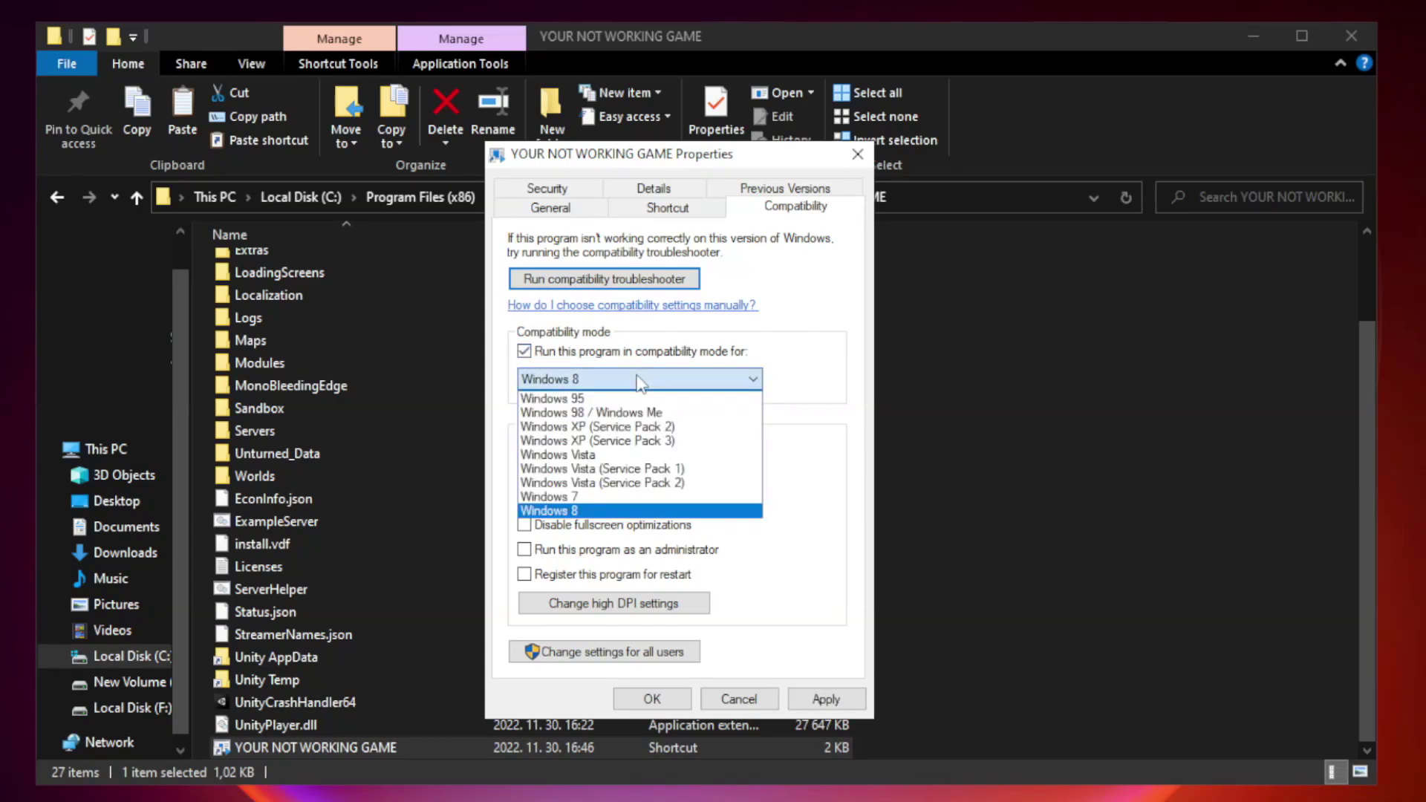
left_click(604, 511)
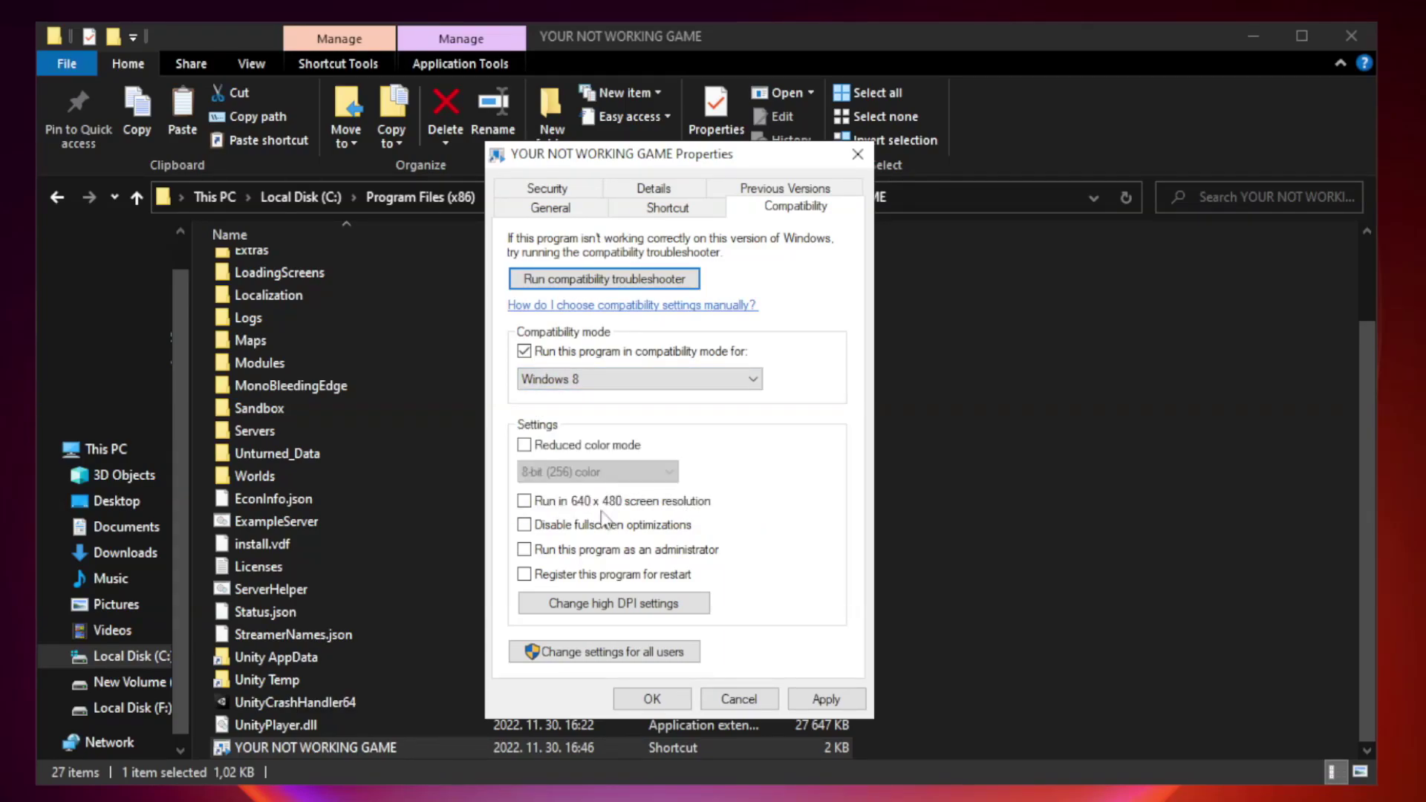
left_click(557, 527)
left_click(560, 556)
left_click(821, 700)
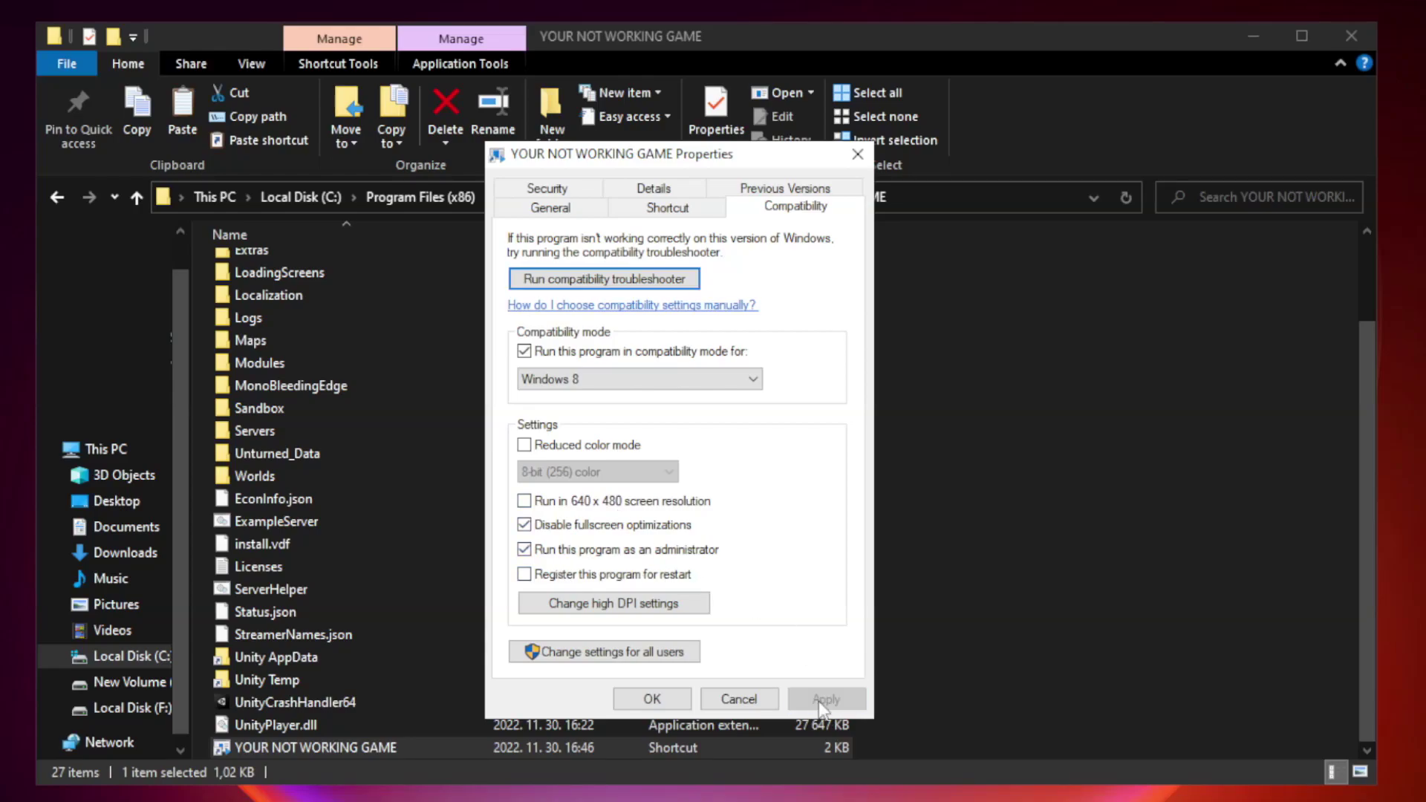
left_click(652, 700)
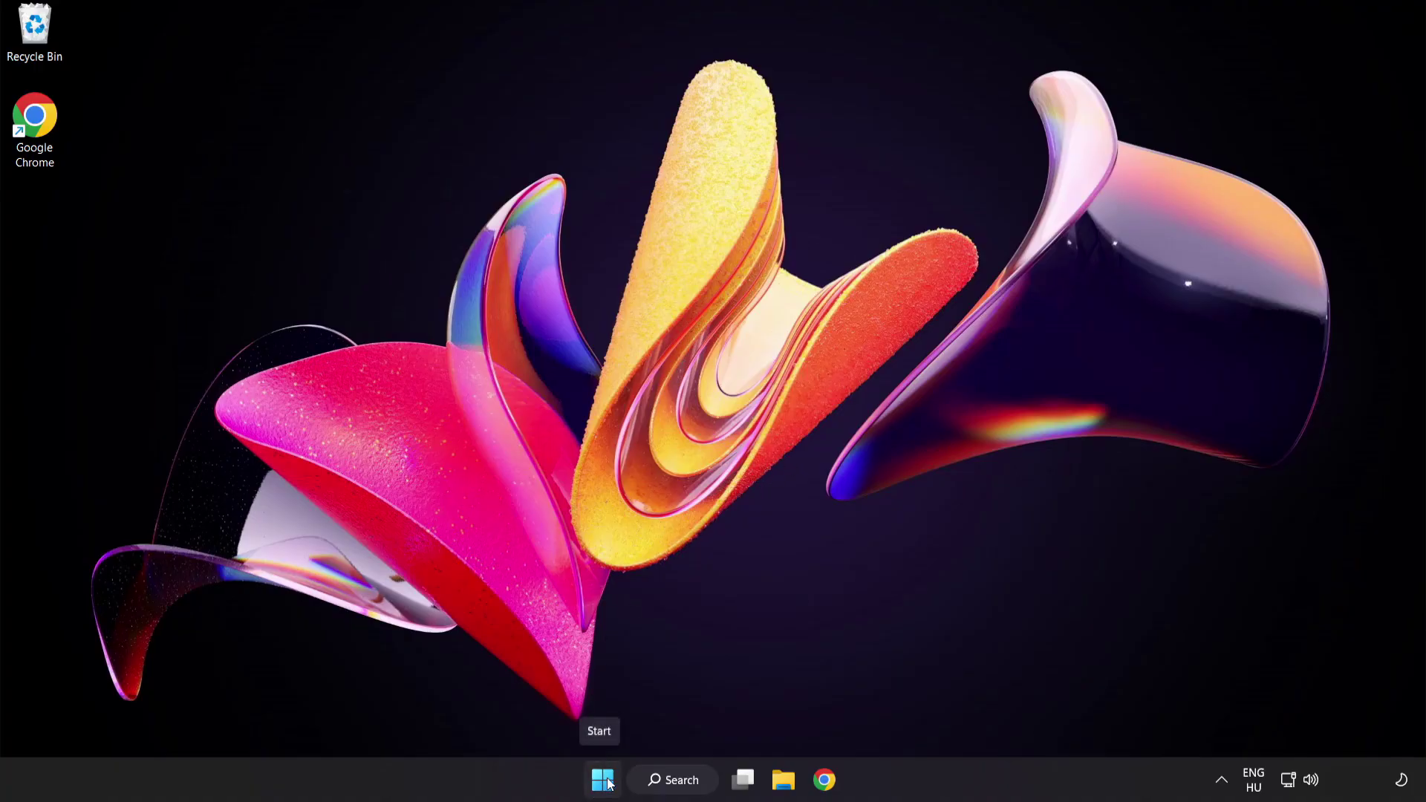
Step: Open Task Manager's startup apps list from the Start button quick menu
right_click(607, 784)
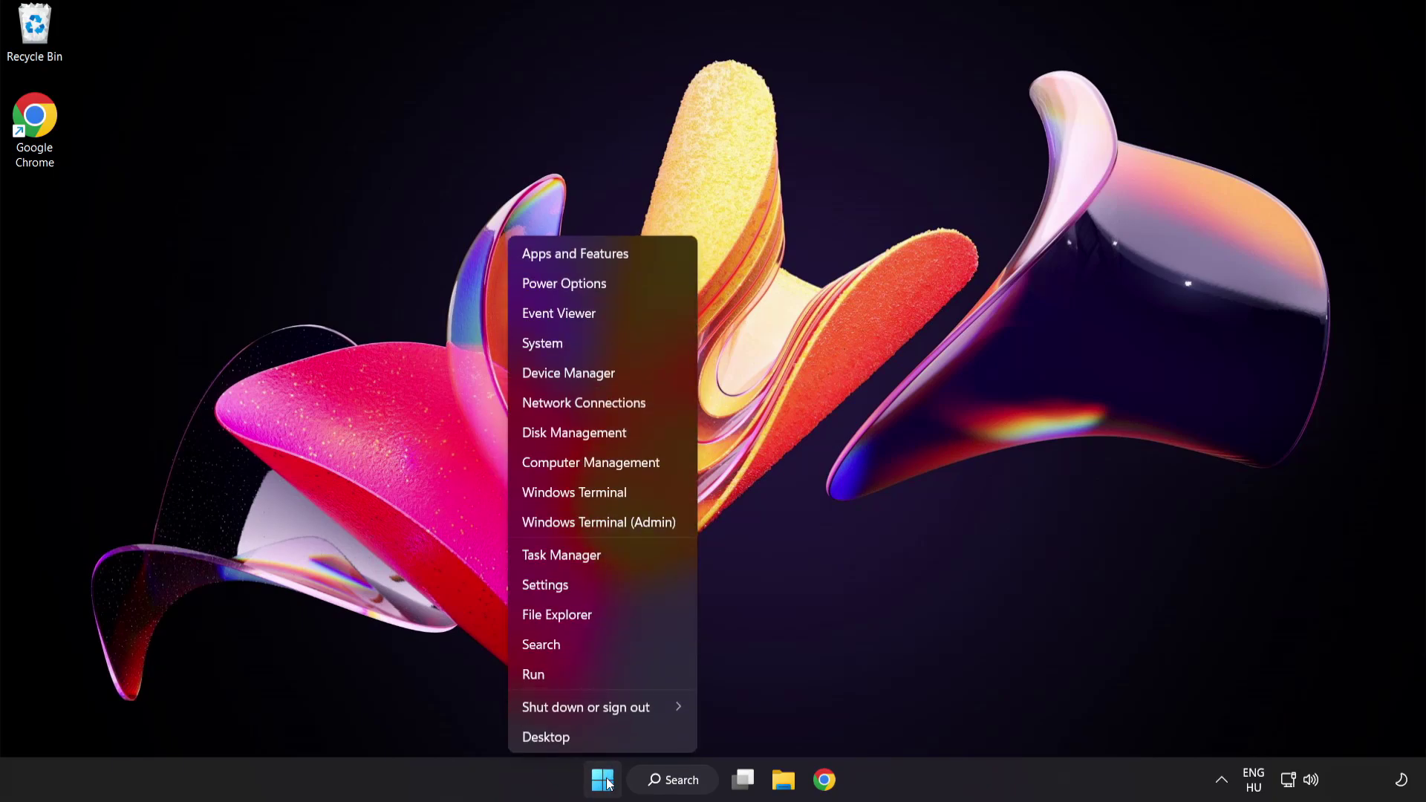
left_click(617, 554)
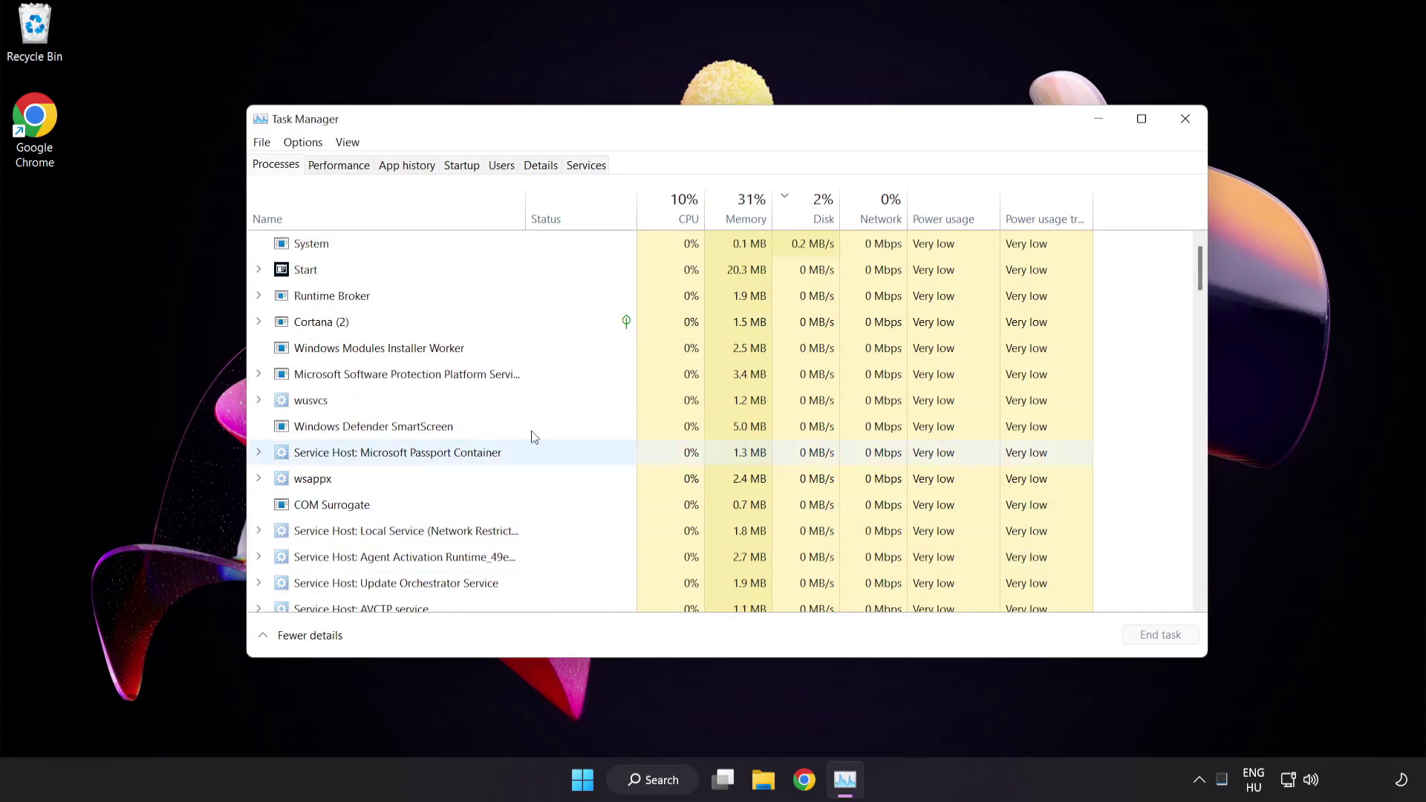
left_click(472, 174)
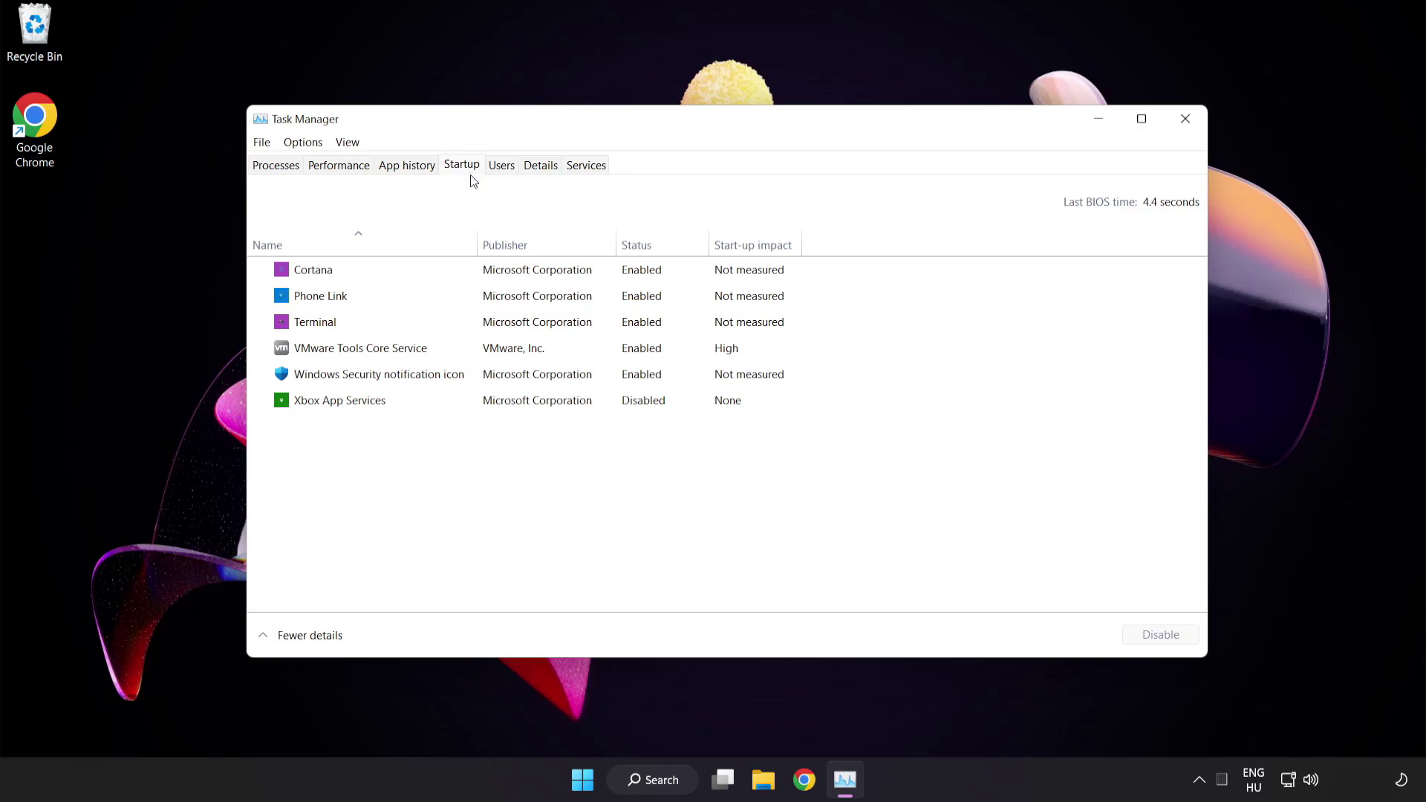
Step: Disable Cortana, Phone Link, Terminal and the Windows Security notification icon at startup
left_click(472, 279)
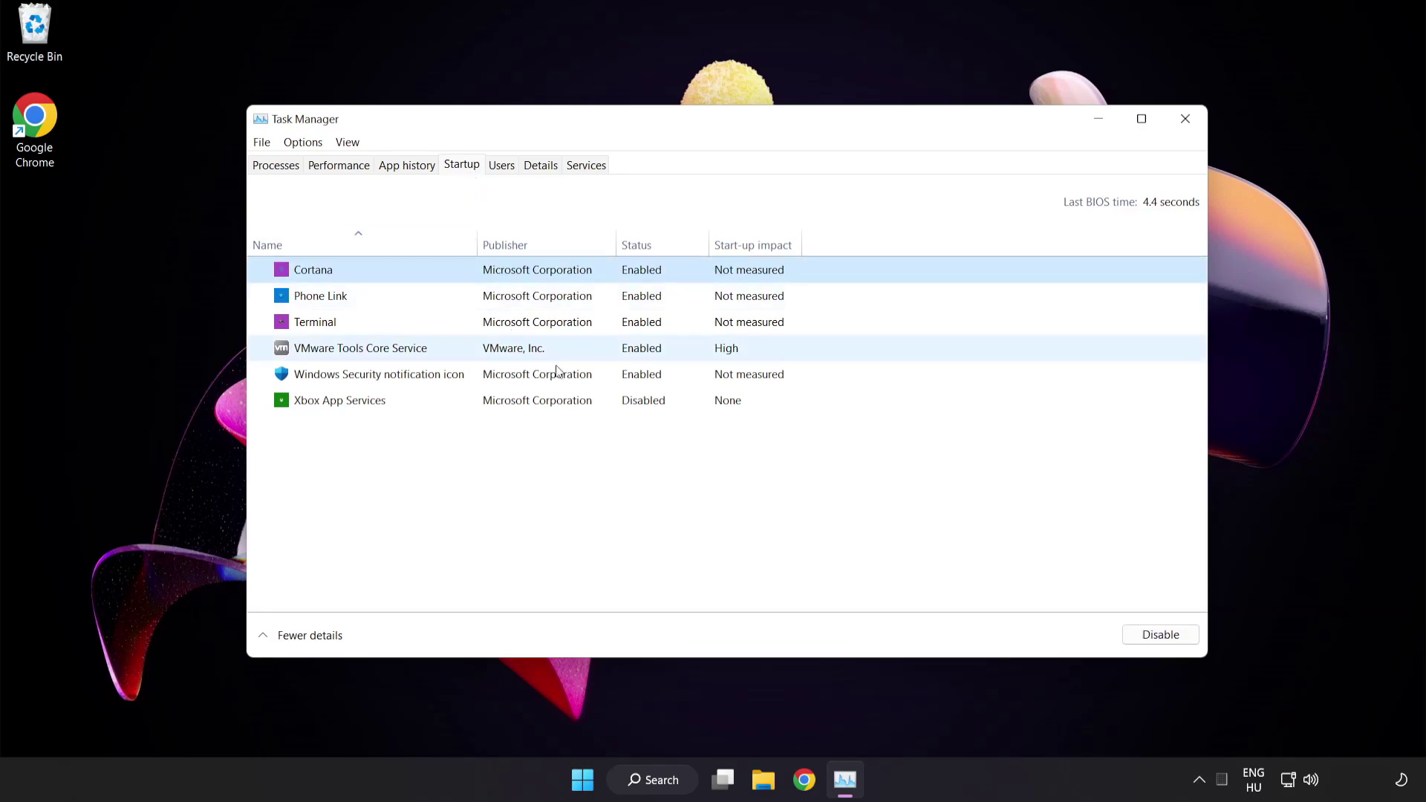
left_click(1160, 635)
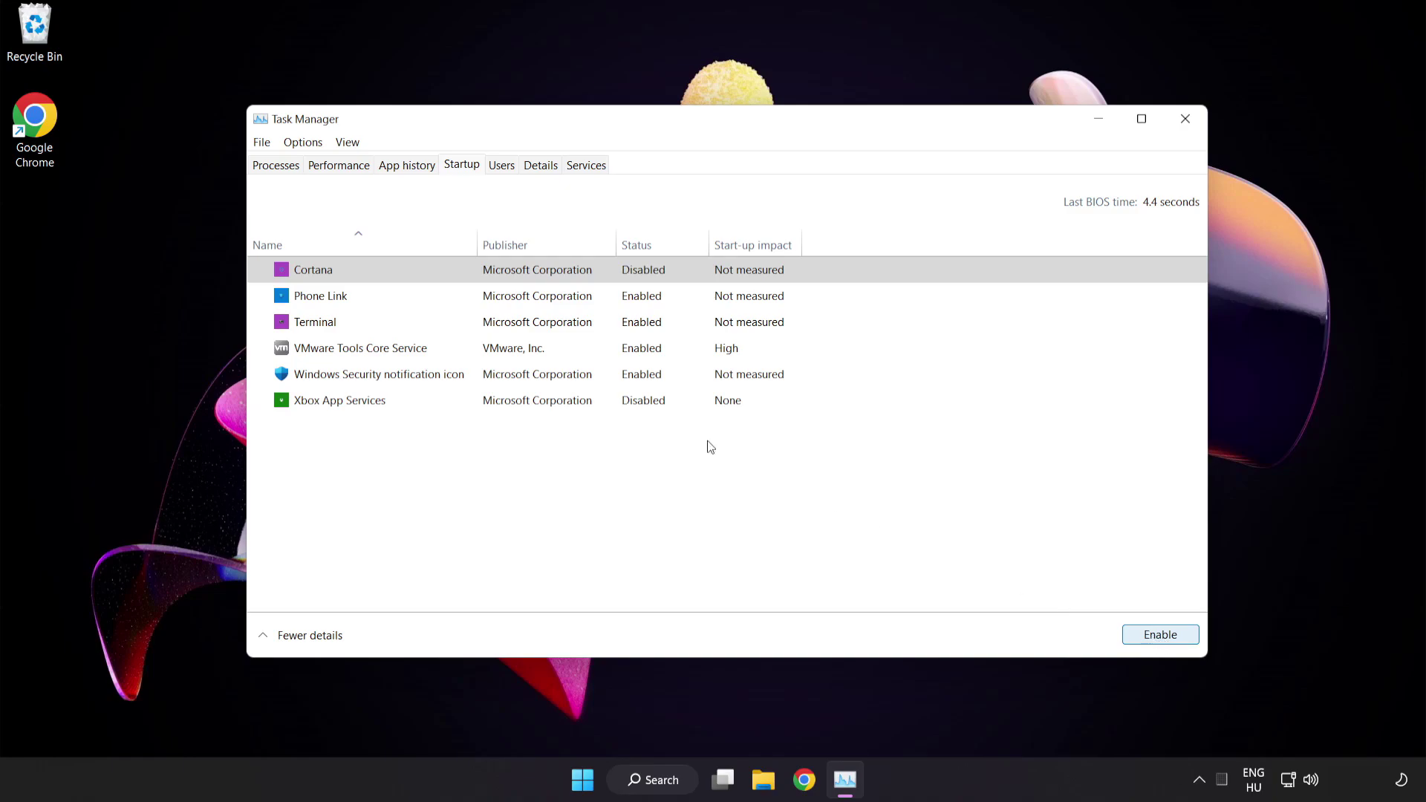
left_click(441, 296)
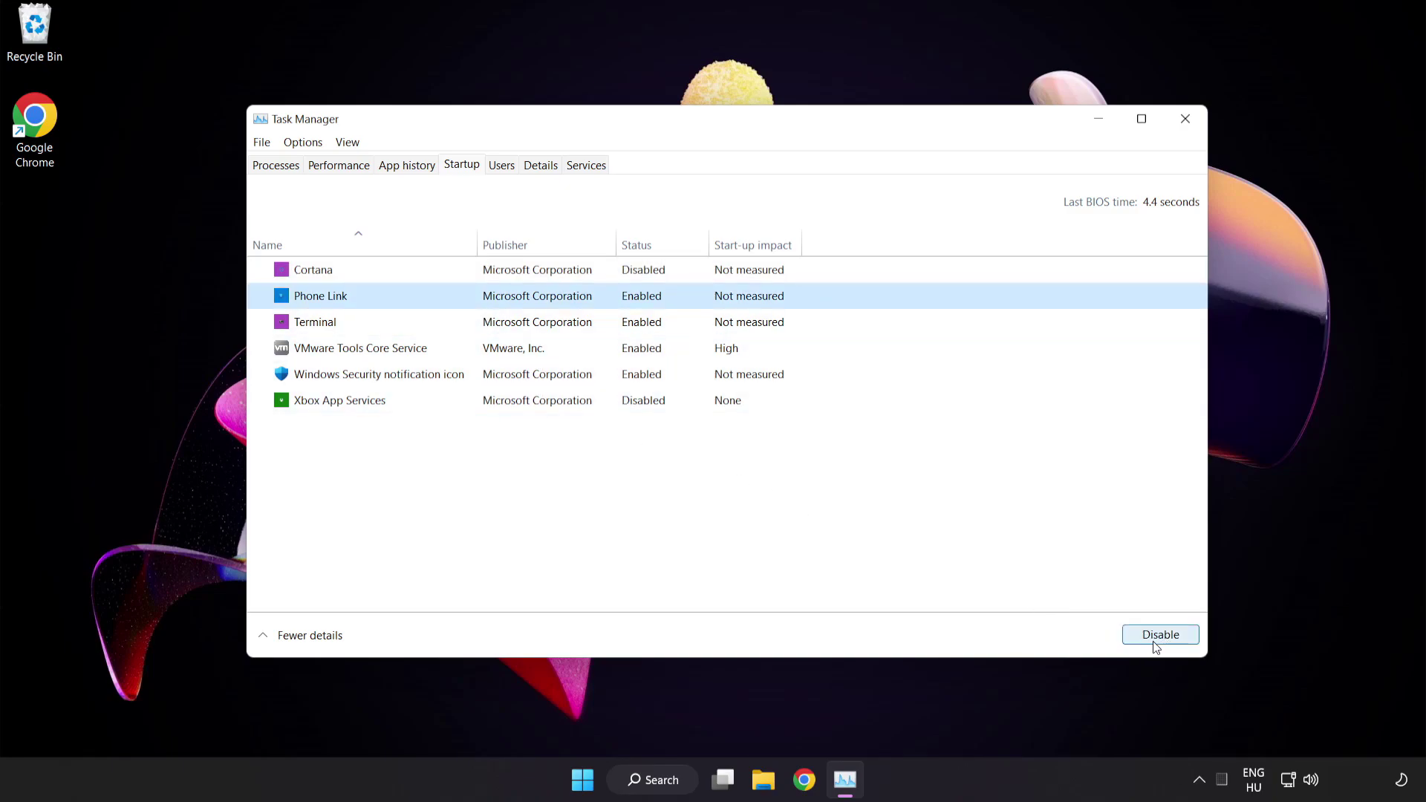
left_click(1156, 647)
left_click(452, 323)
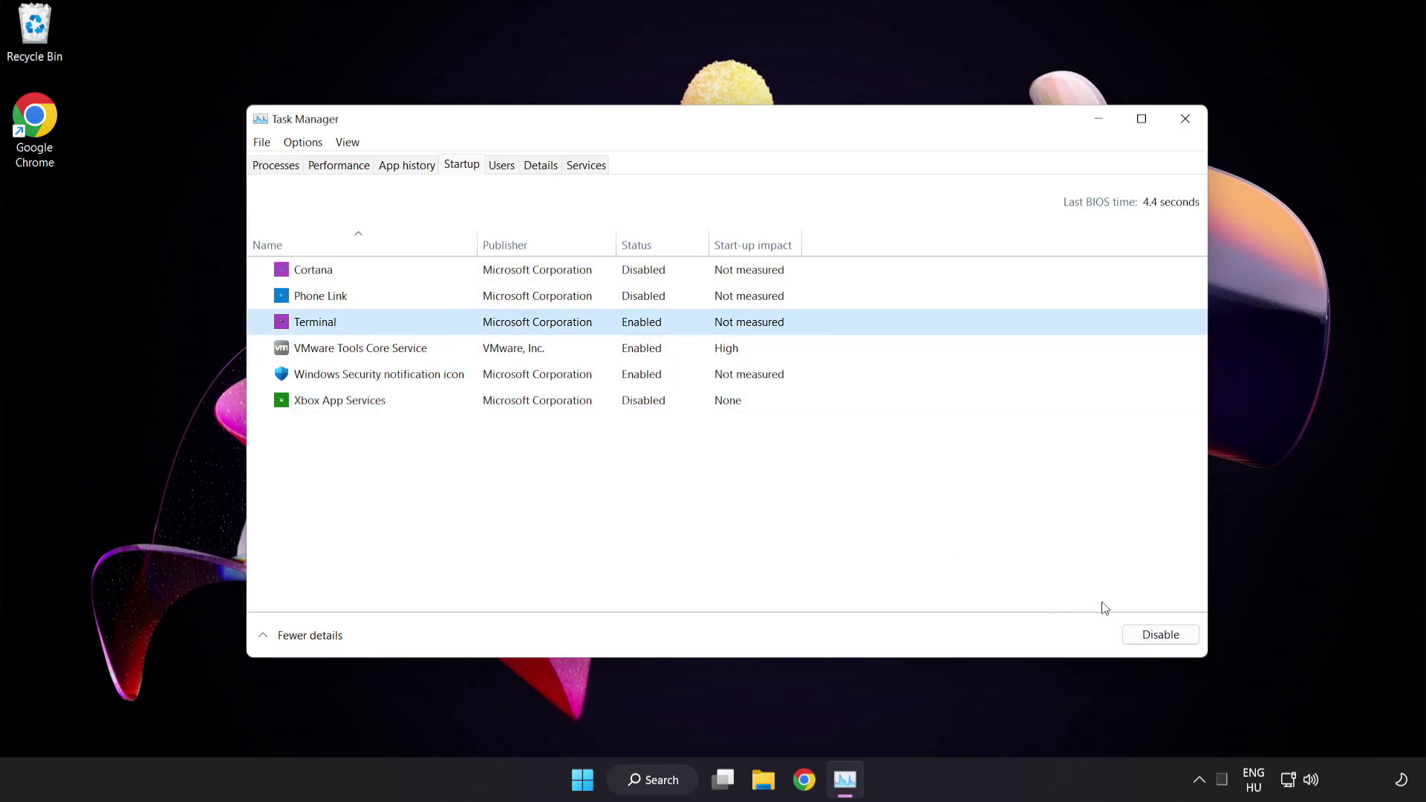
left_click(1156, 634)
left_click(484, 375)
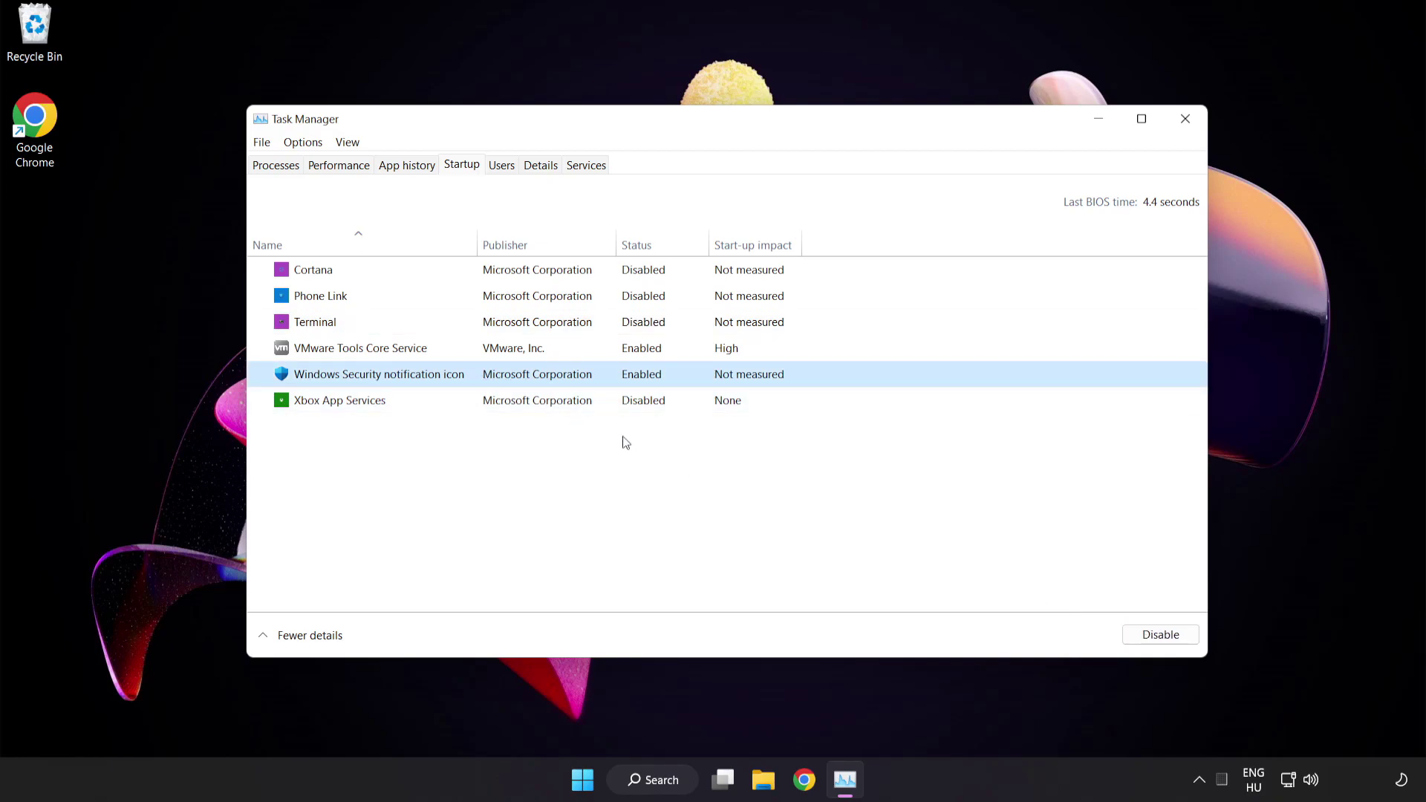
left_click(1153, 635)
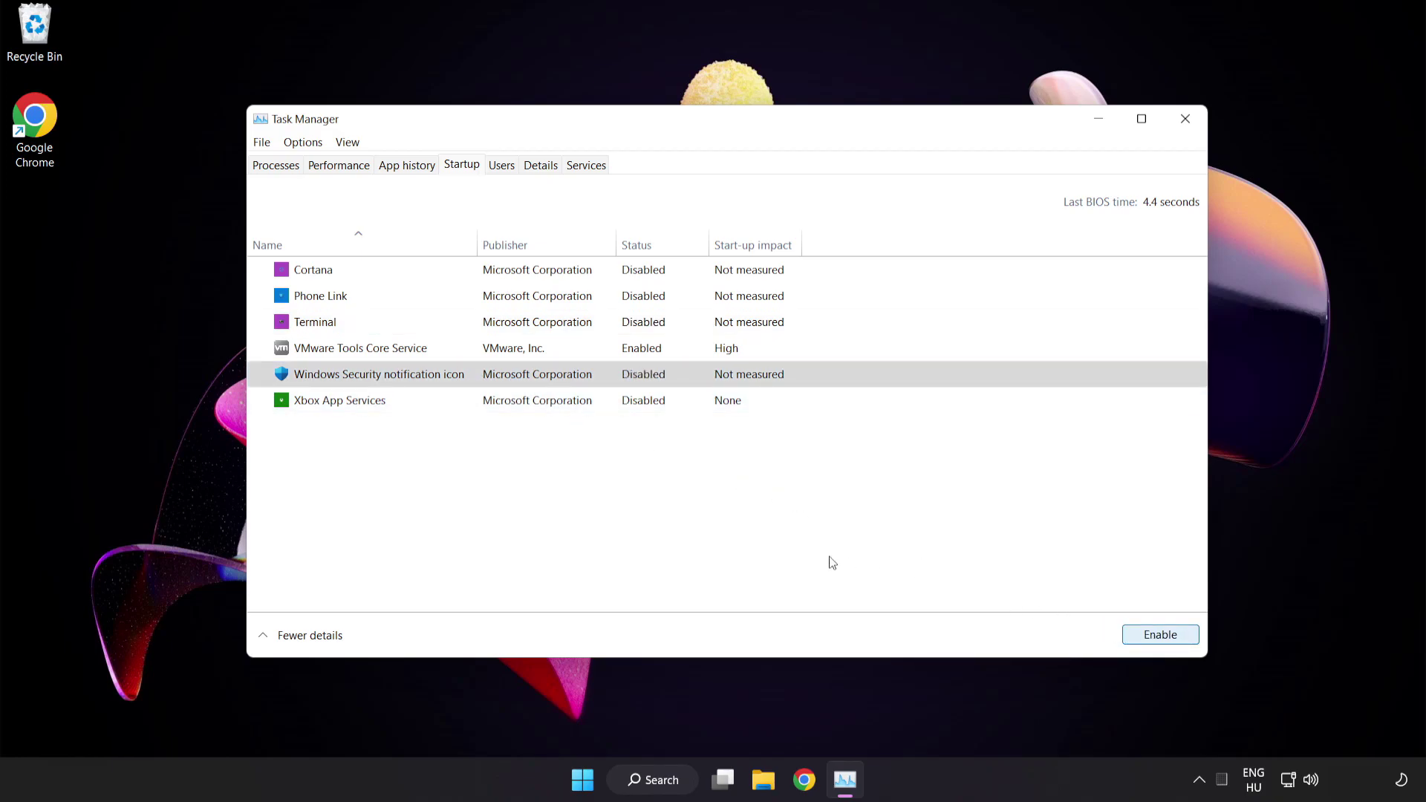
Step: Close Task Manager and launch Windows Security via search for 'security'
left_click(1186, 121)
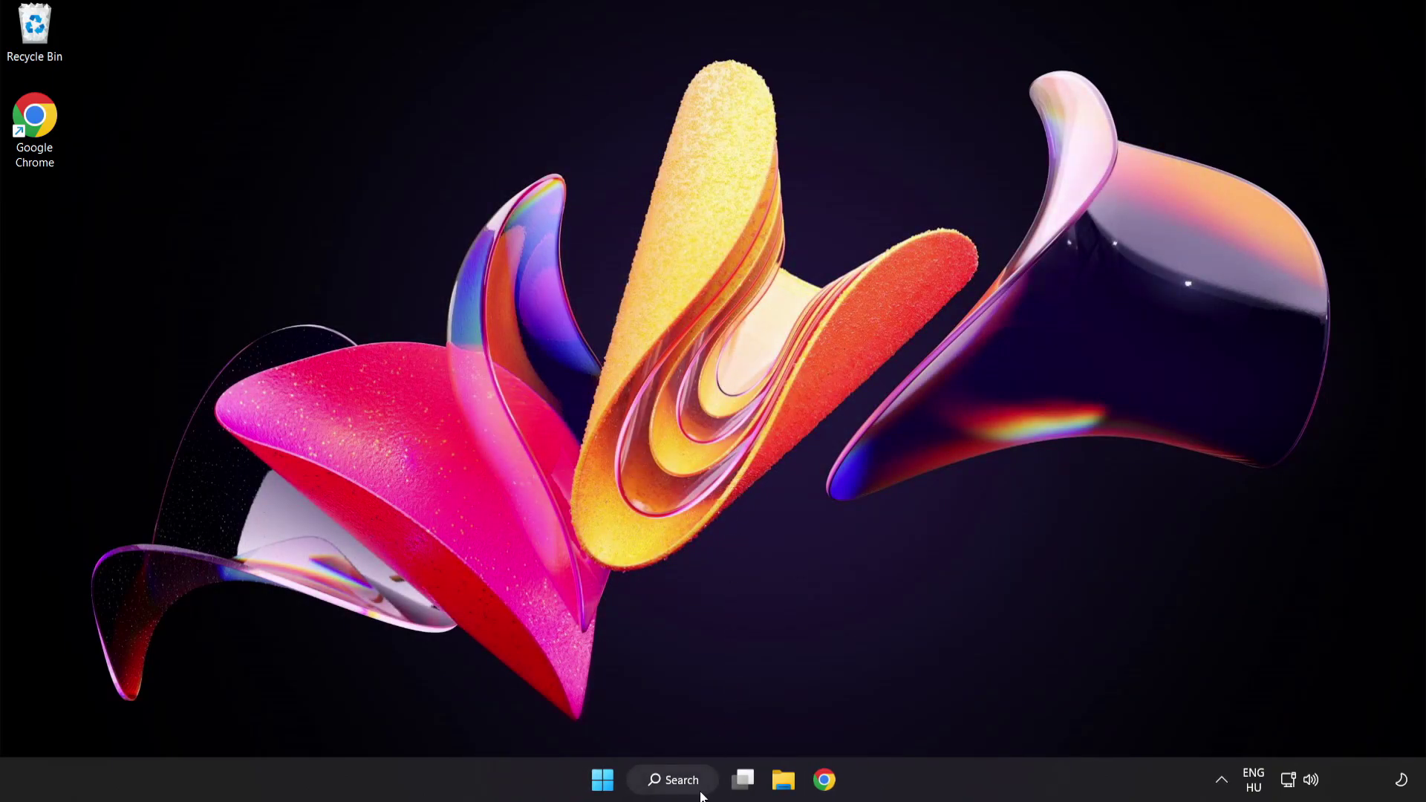
left_click(685, 782)
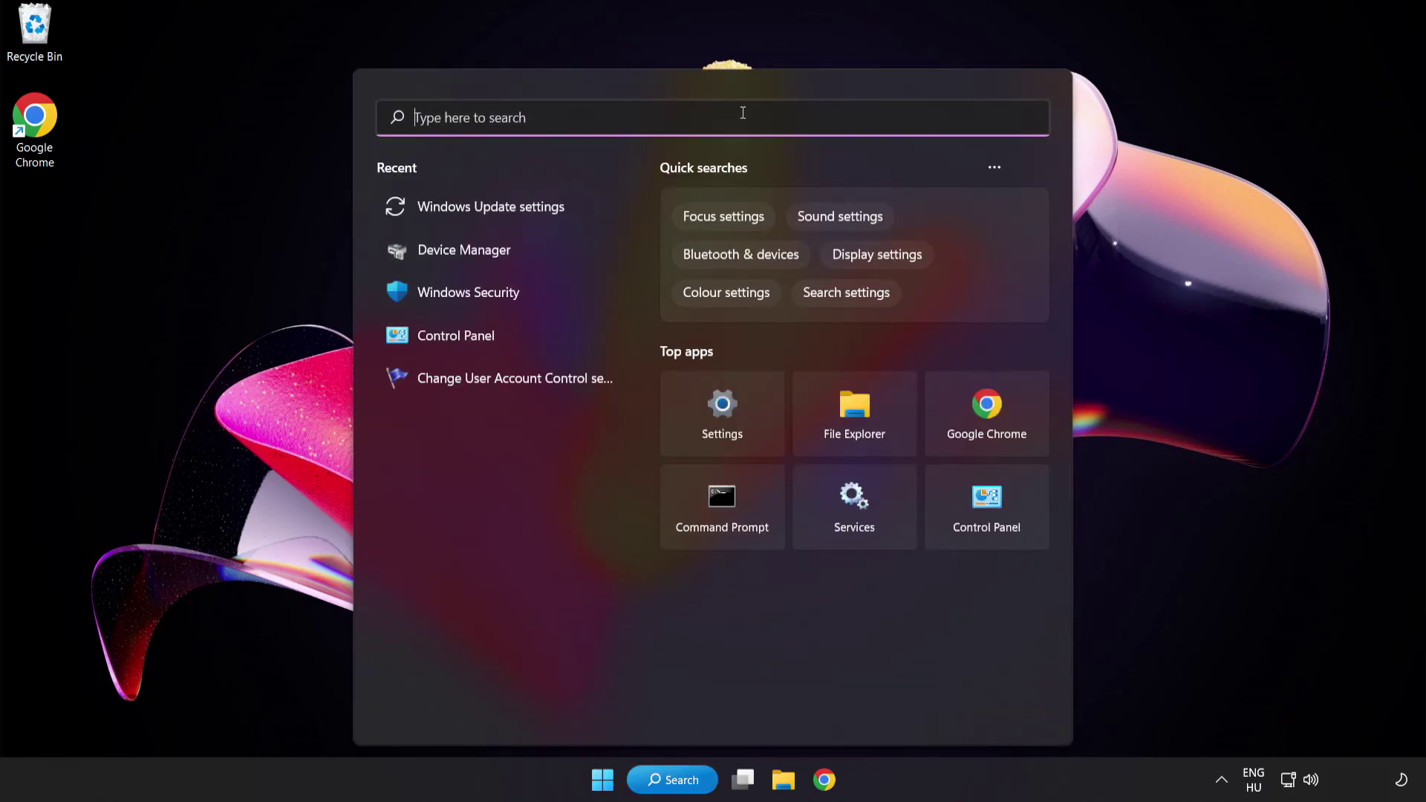
type("security")
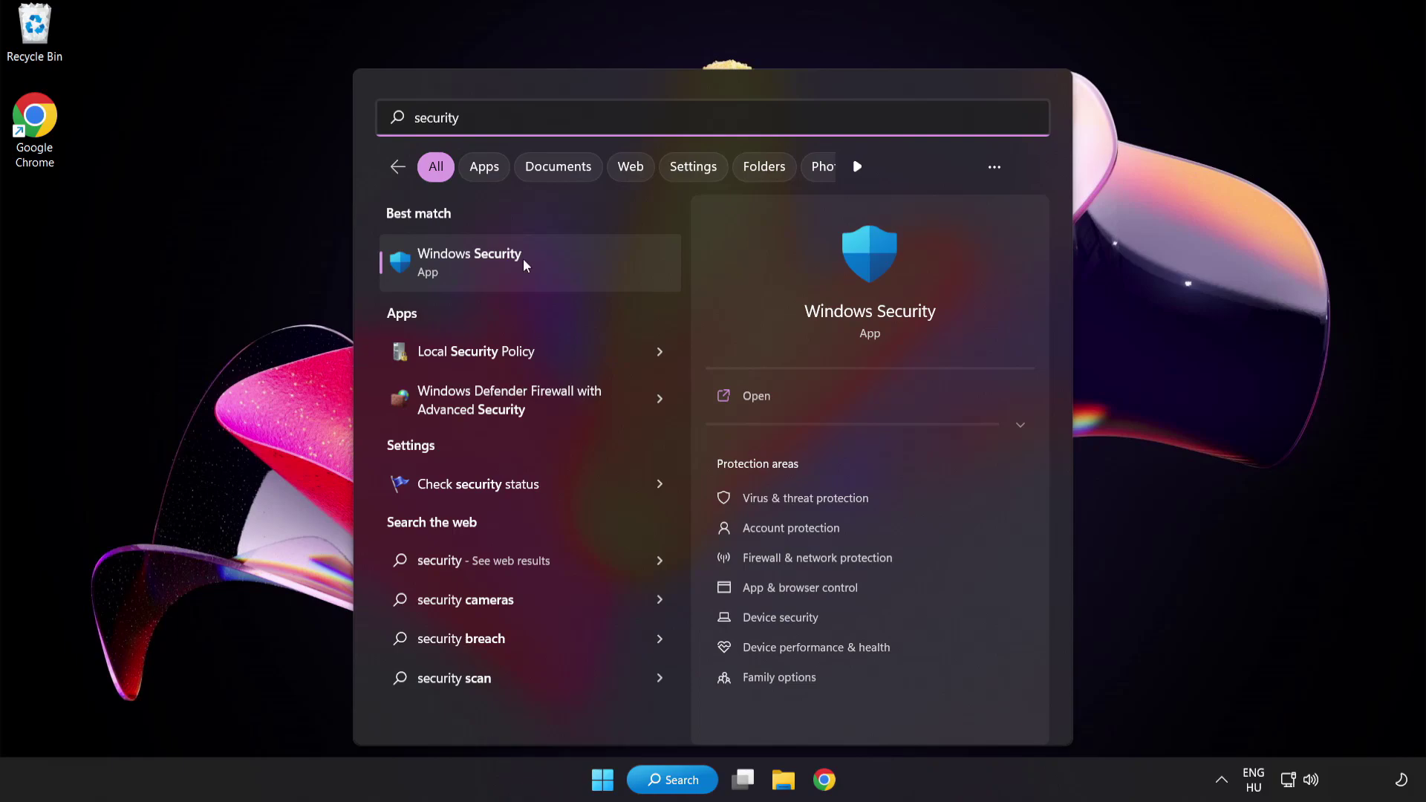
left_click(538, 266)
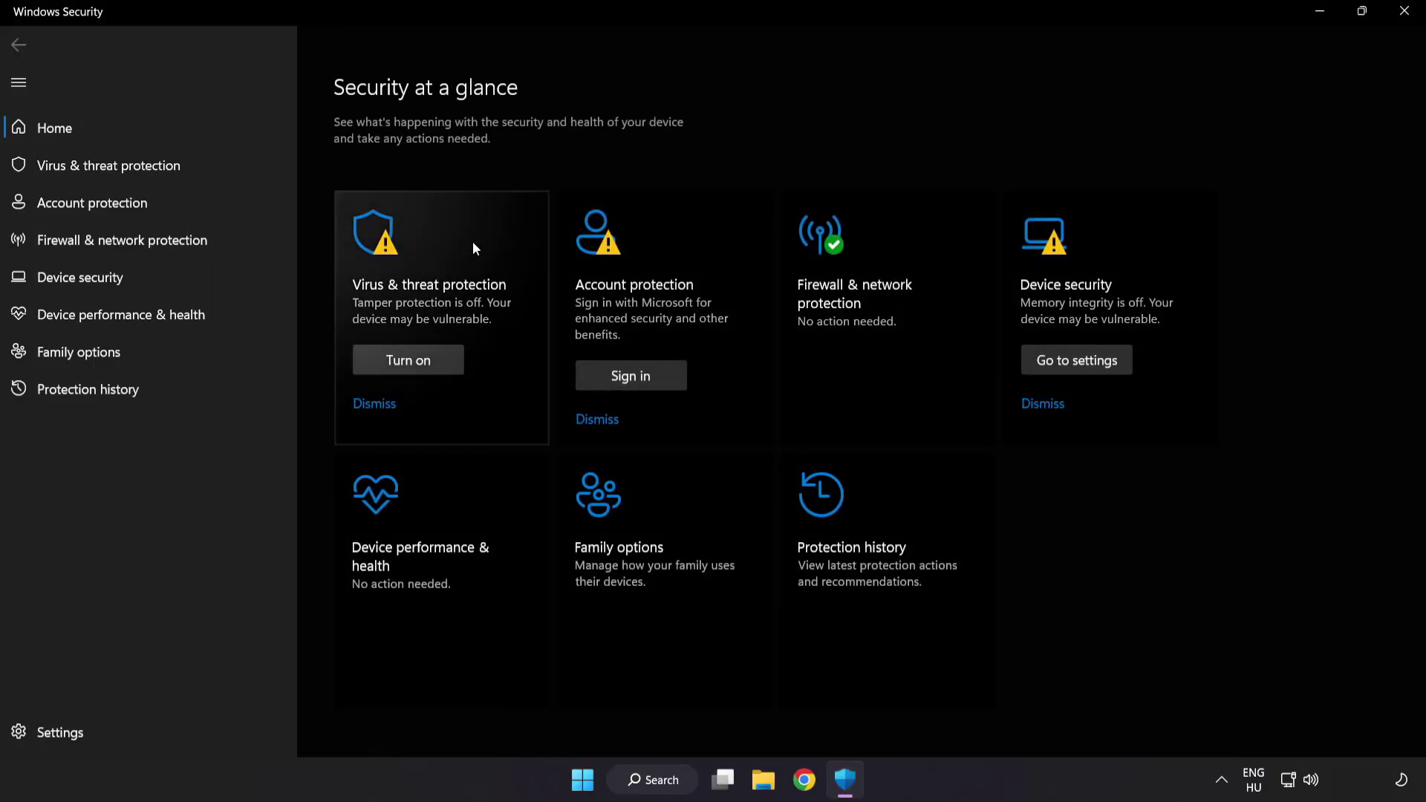
Step: Go to the Virus & threat protection settings and scroll down to Exclusions
left_click(217, 169)
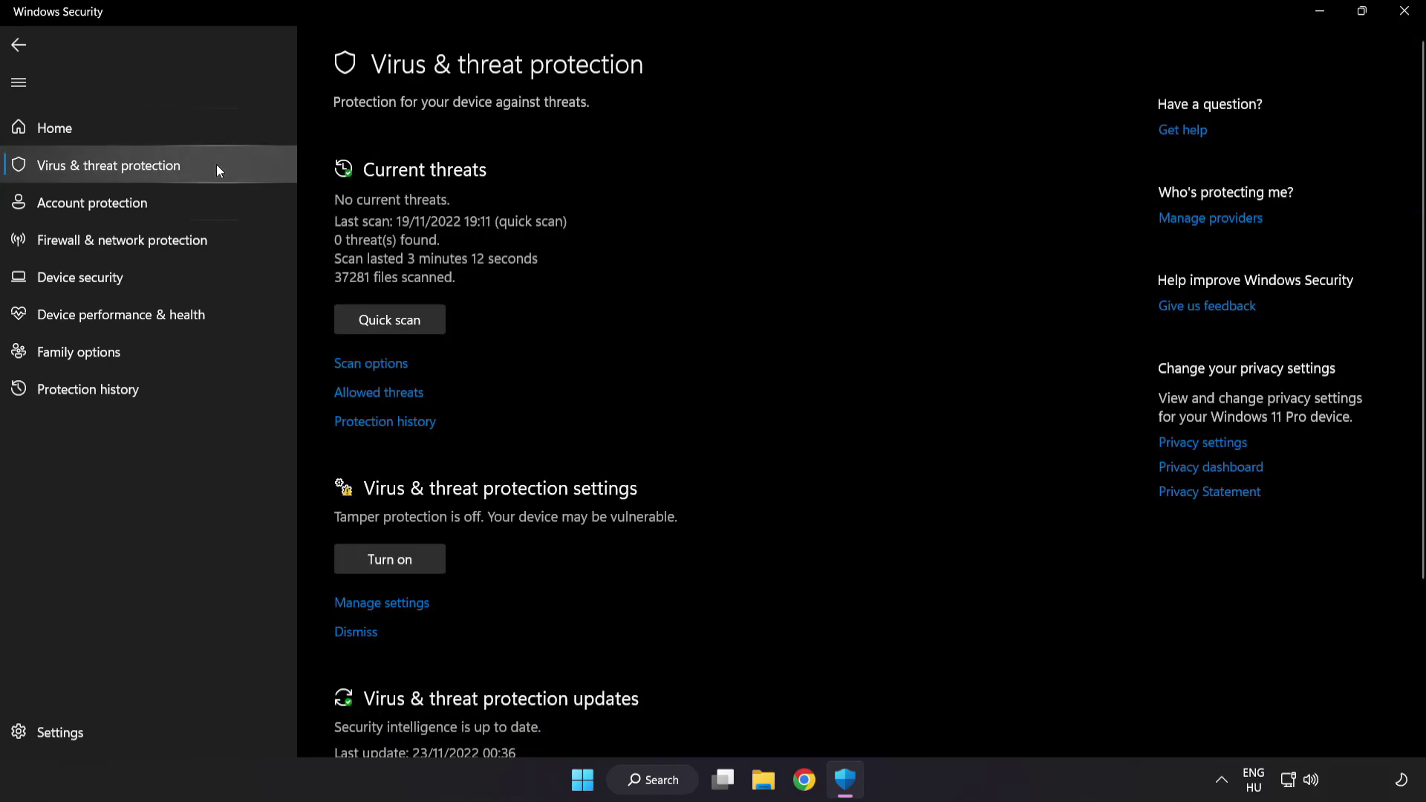
scroll(901, 218, "down", 3)
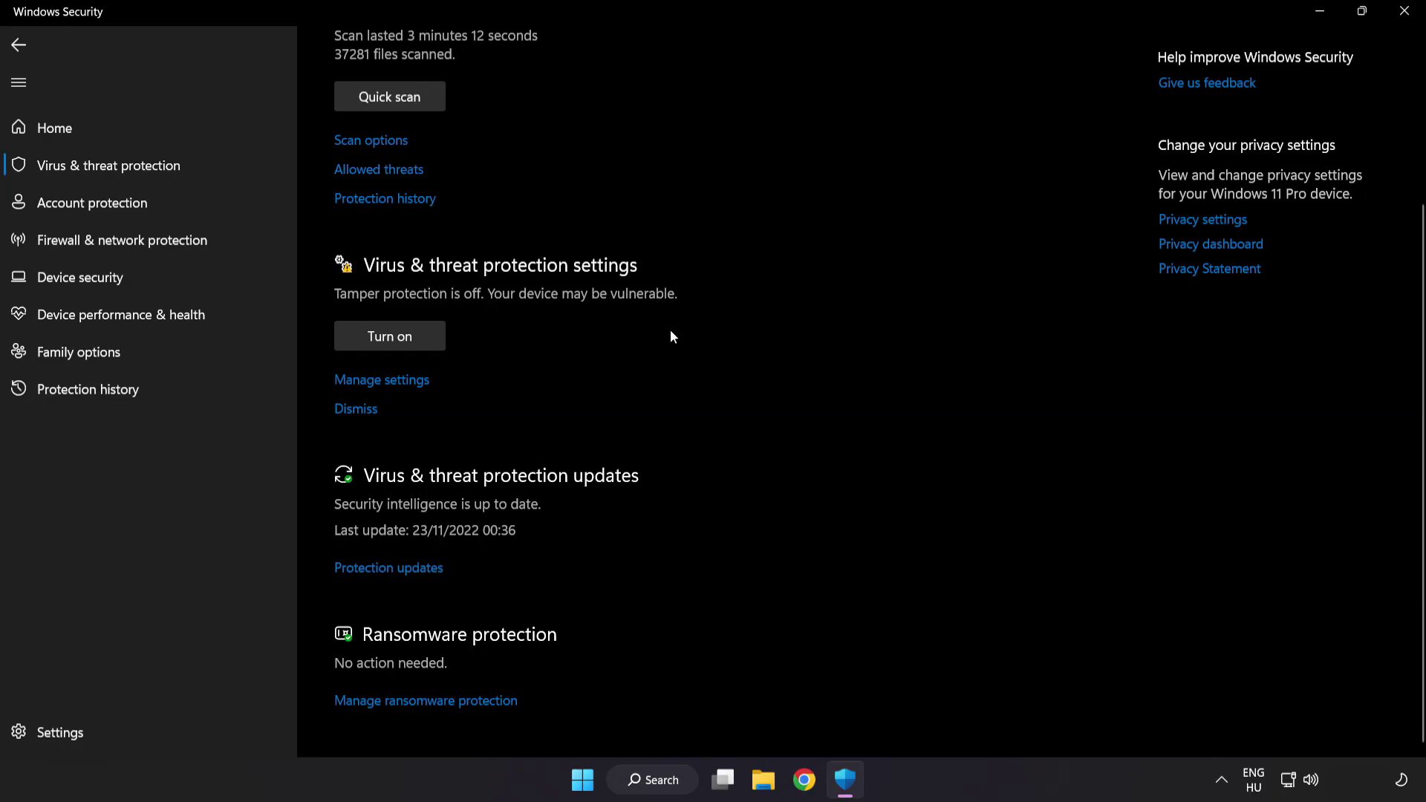
left_click(392, 381)
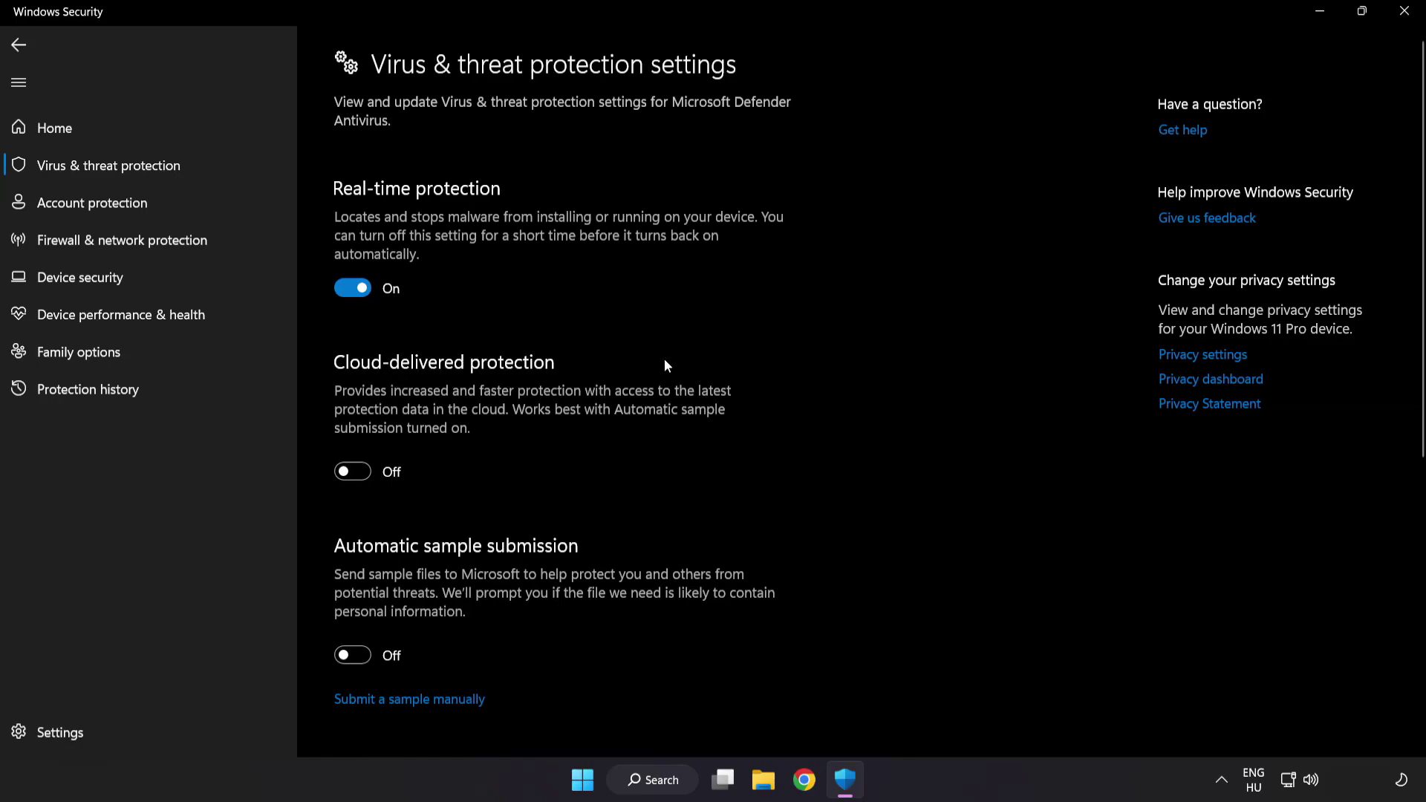
scroll(831, 393, "down", 3)
scroll(830, 393, "down", 4)
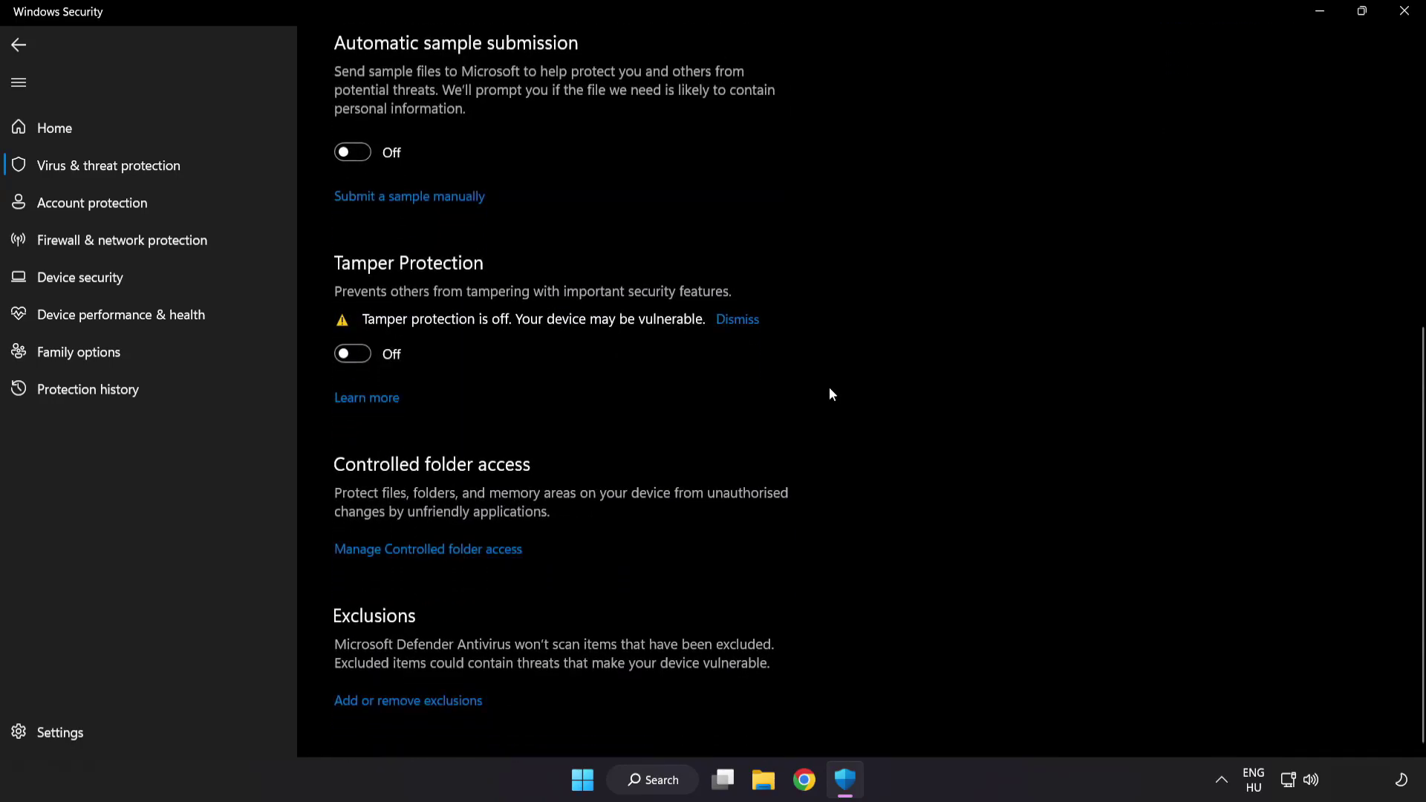
Step: Open the antivirus exclusions list and begin adding a new exclusion, choosing its item type
left_click(416, 702)
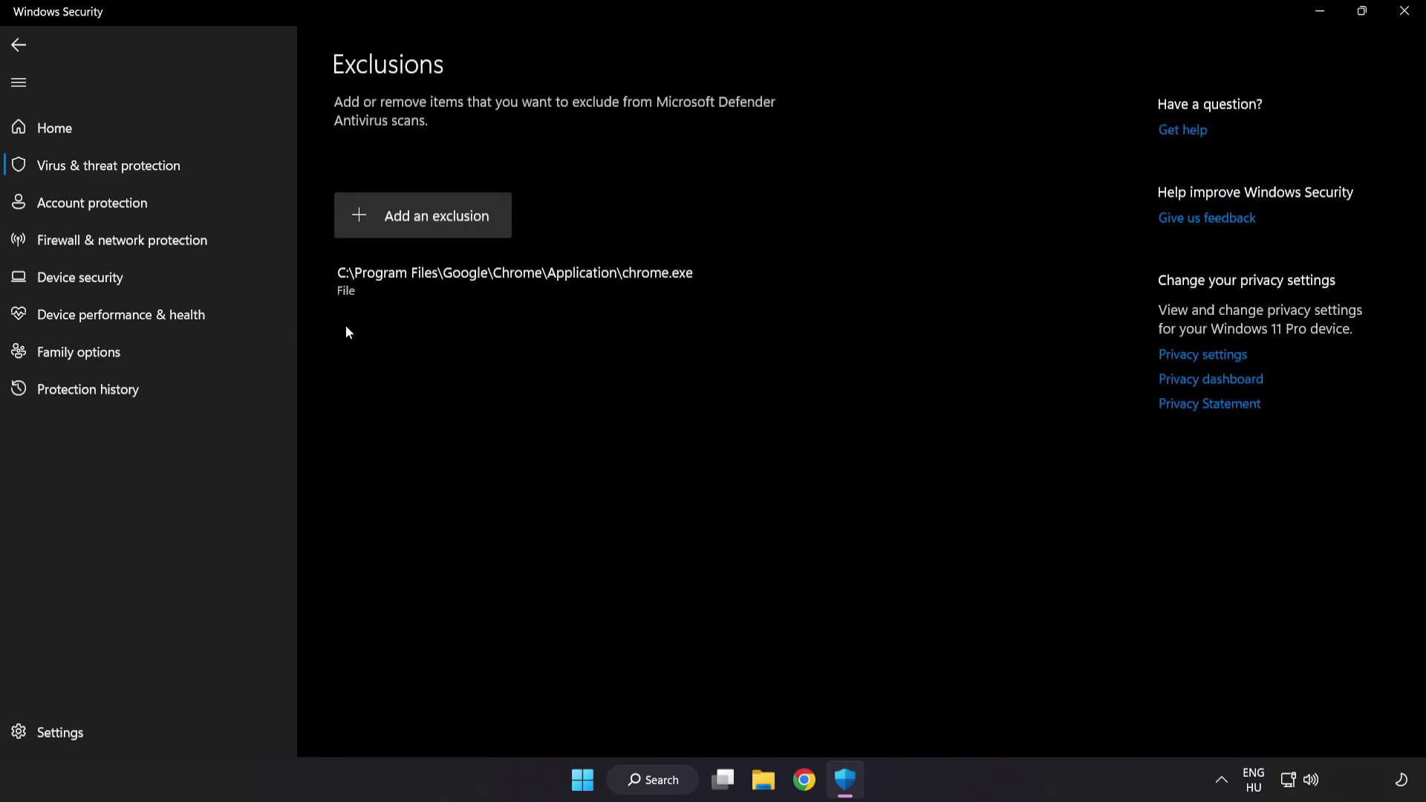
left_click(427, 231)
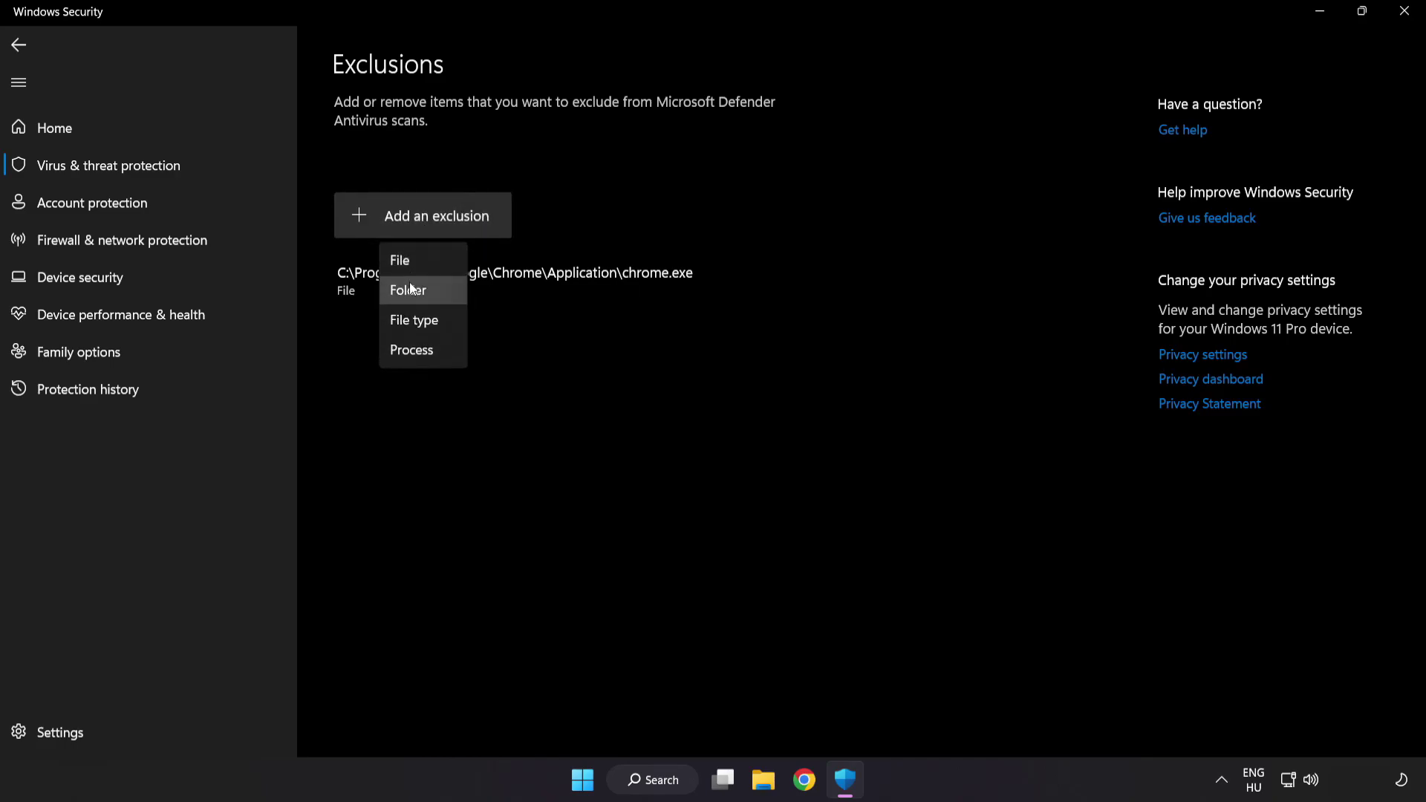
left_click(413, 262)
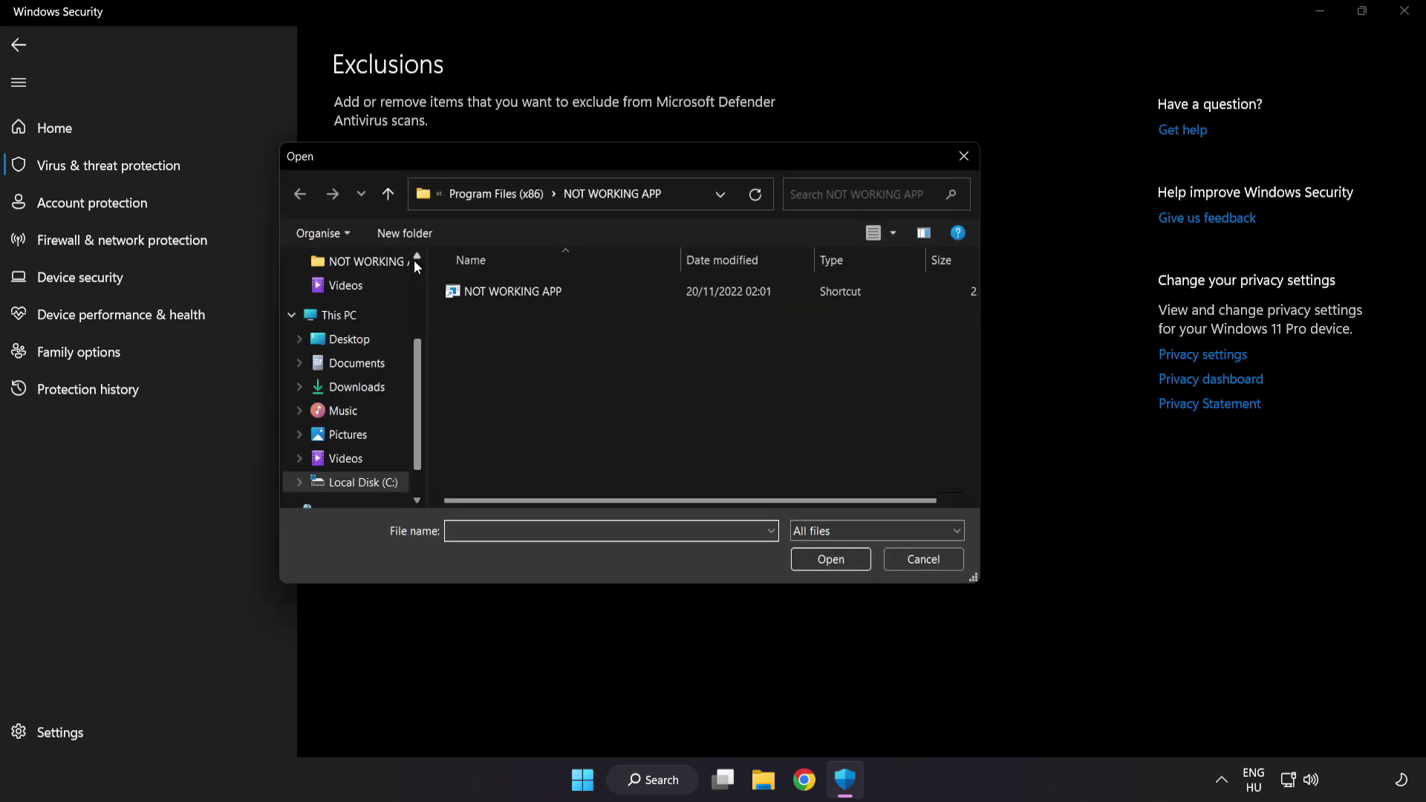
Step: Exclude the NOT WORKING APP shortcut from C:\Program Files (x86)\NOT WORKING APP
left_click(456, 195)
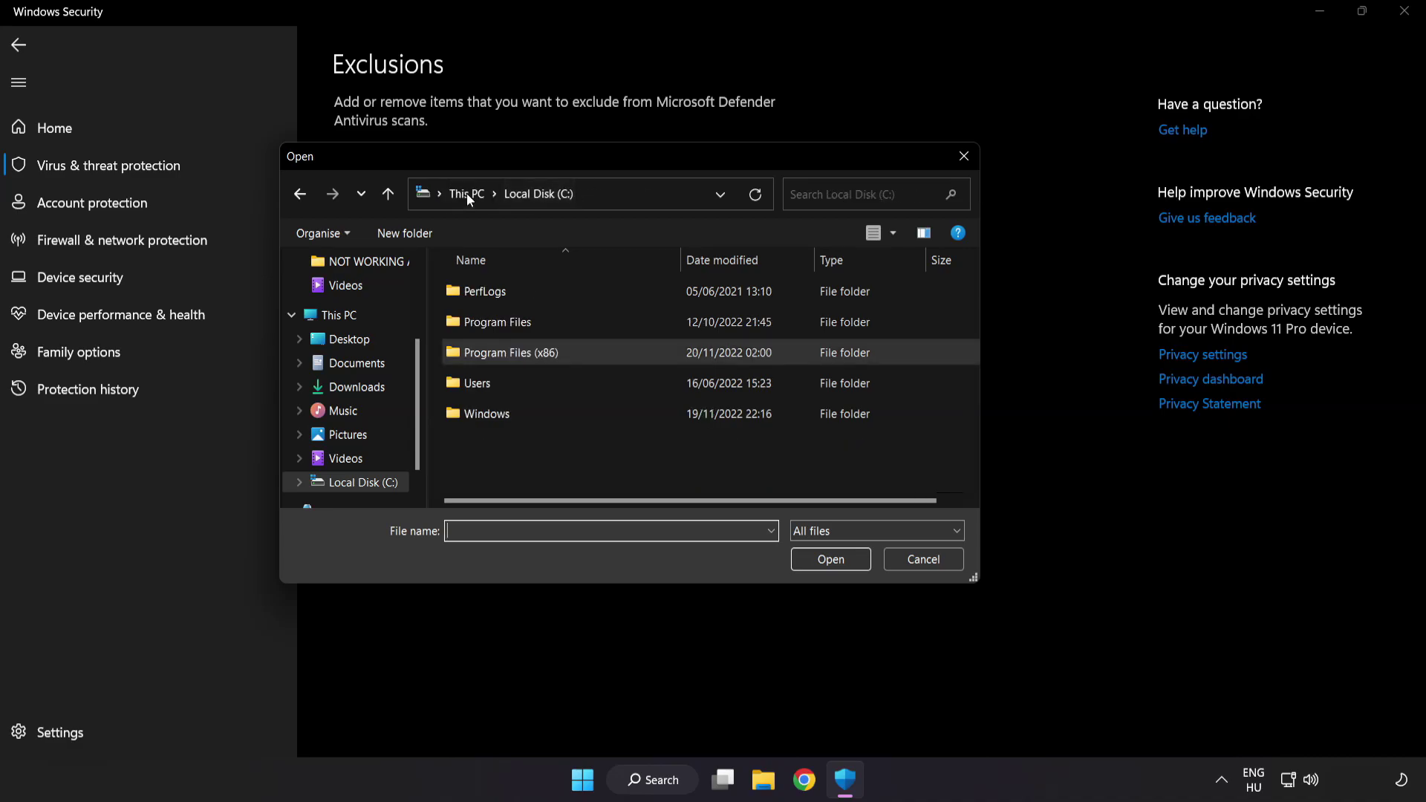
left_click(470, 194)
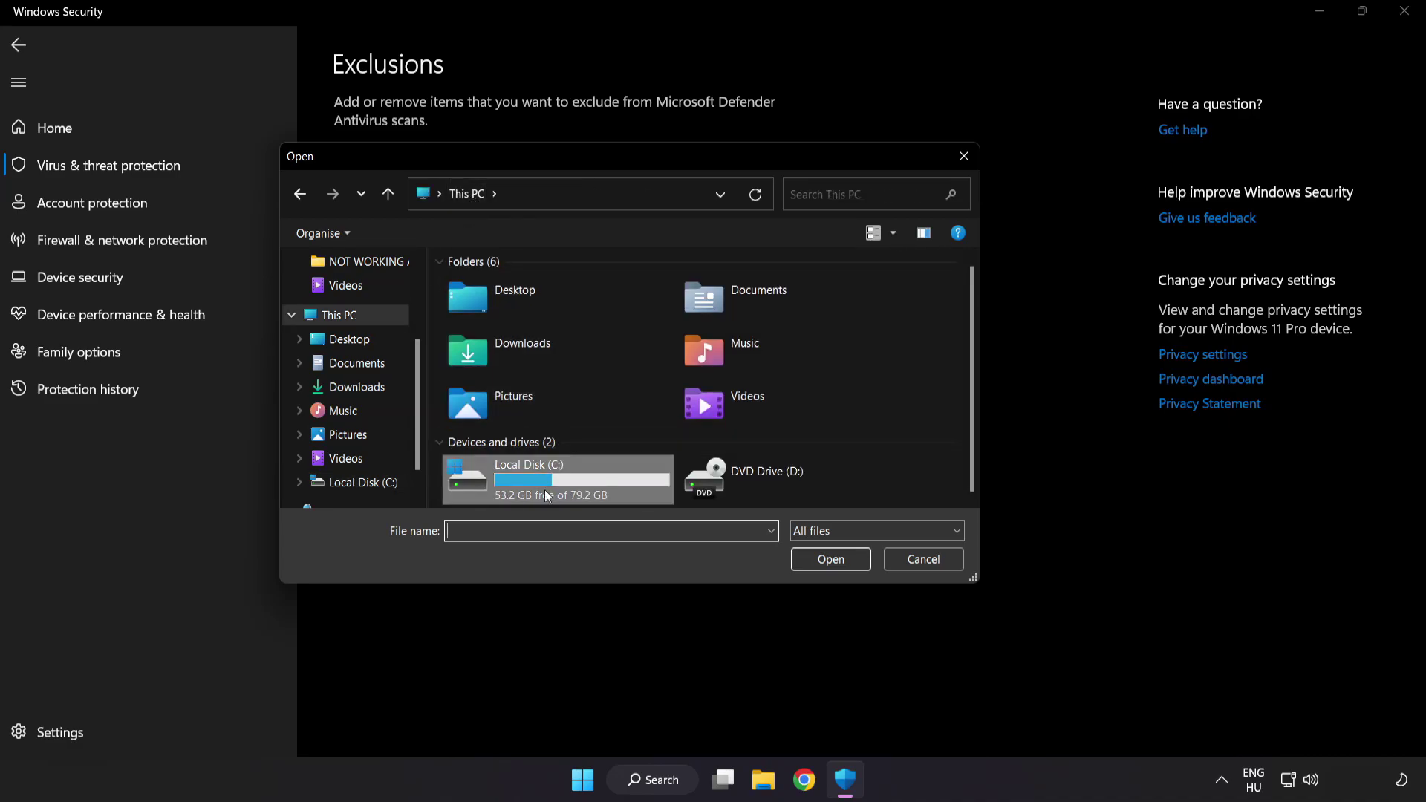
double_click(531, 483)
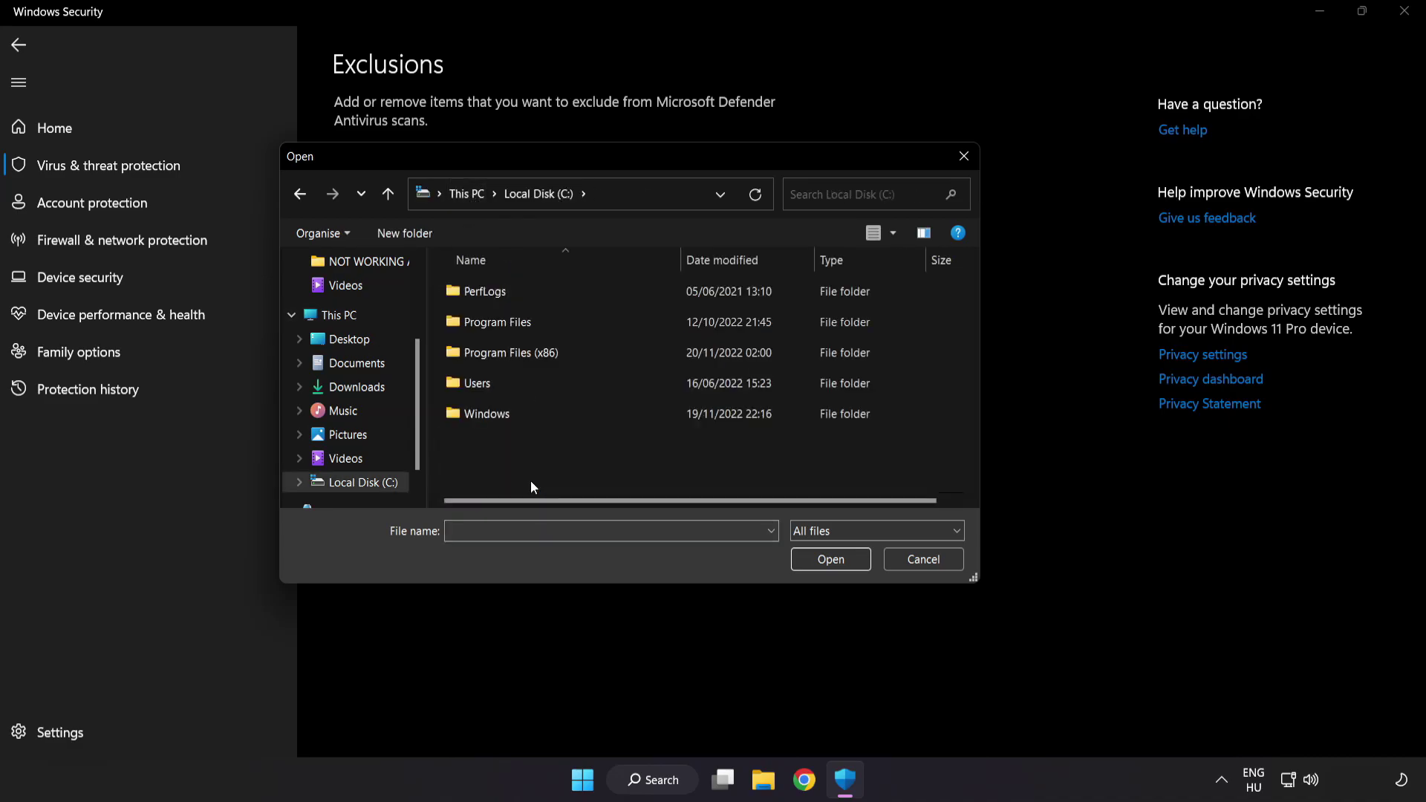
double_click(548, 346)
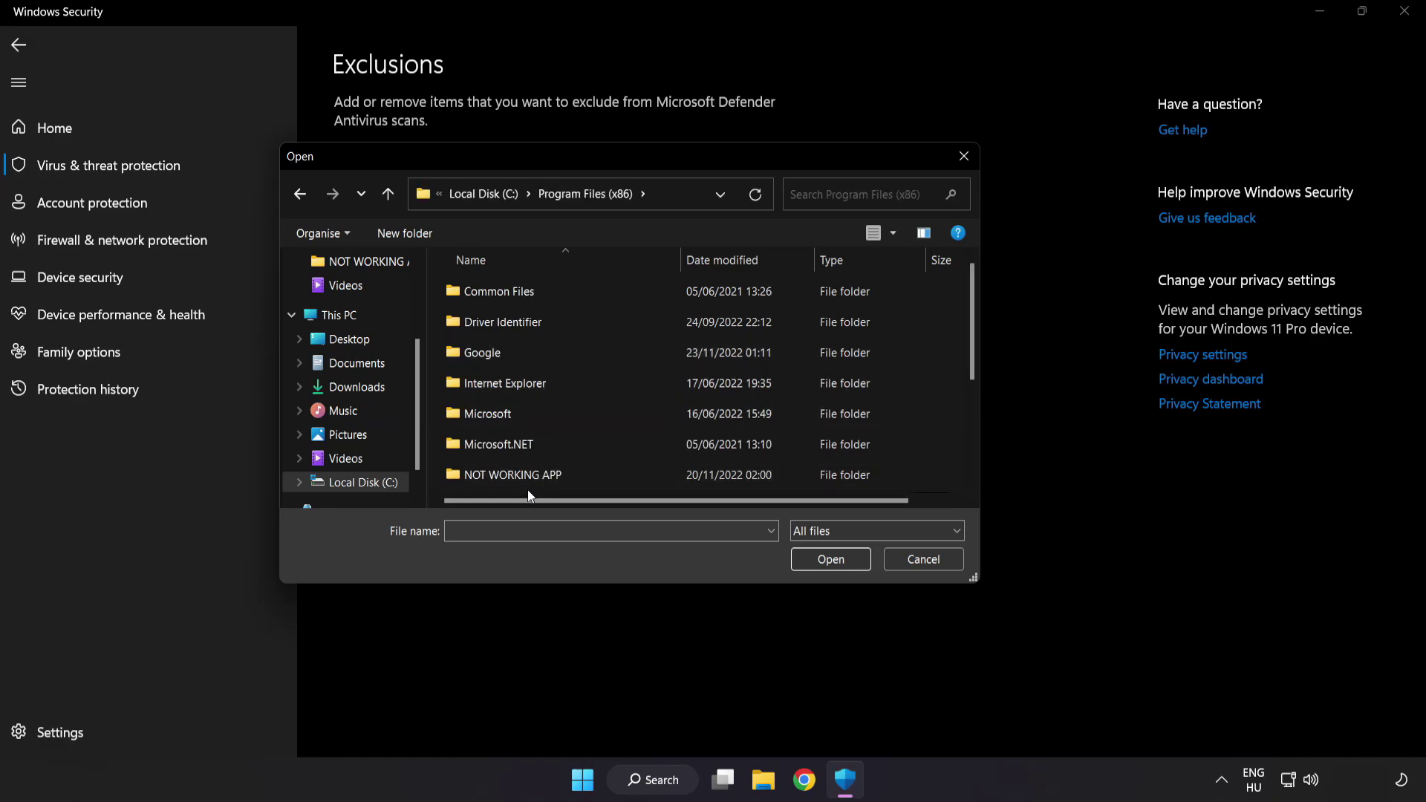
scroll(528, 467, "down", 1)
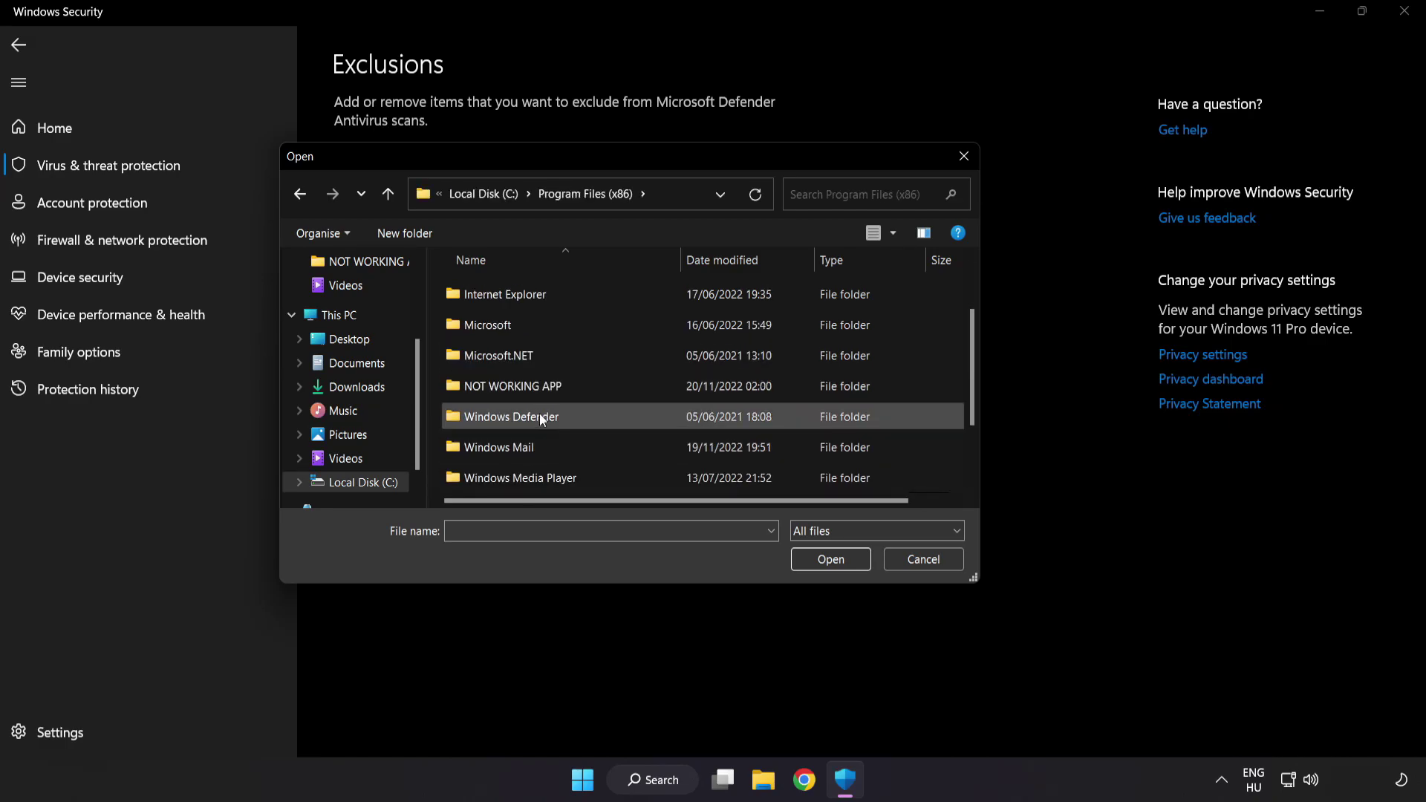
double_click(565, 386)
left_click(498, 296)
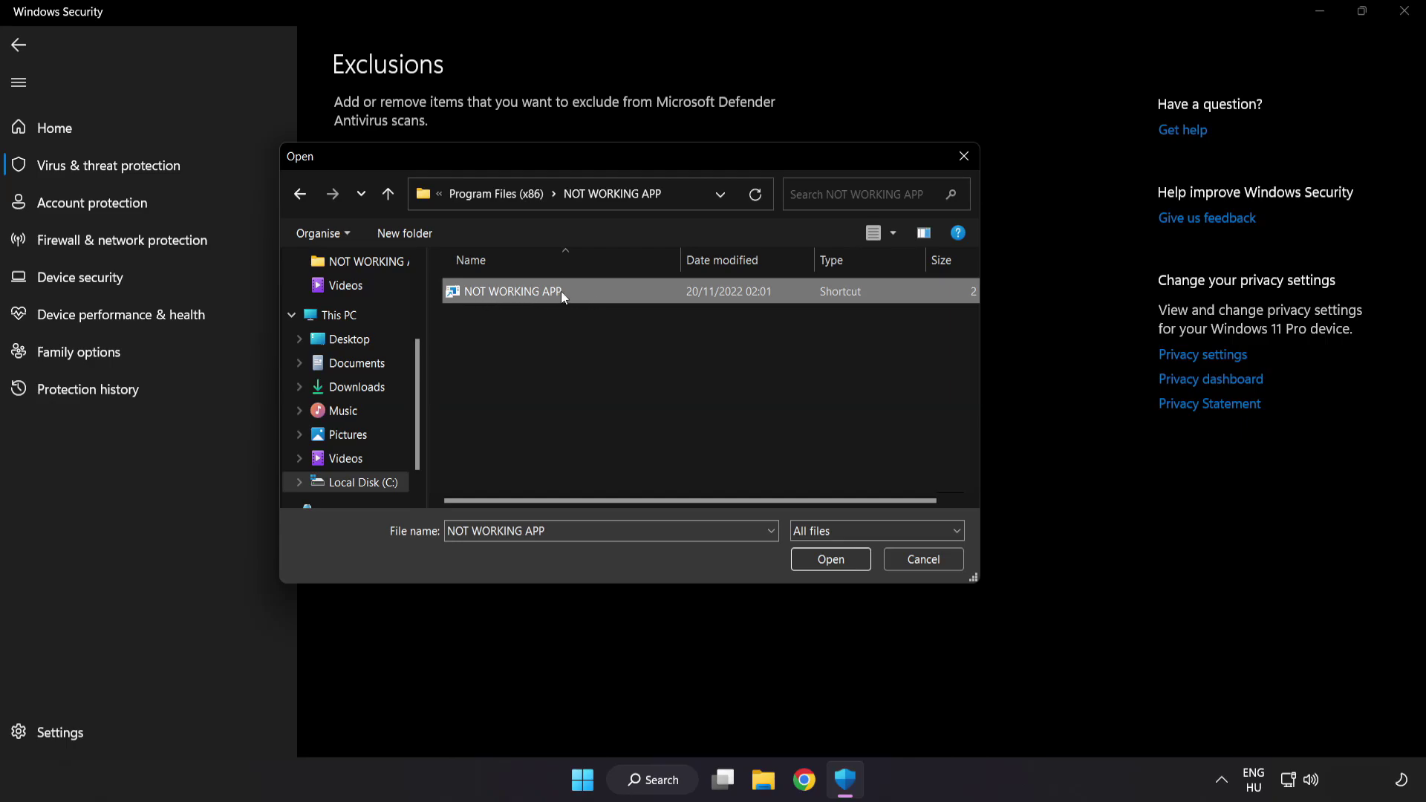
left_click(833, 566)
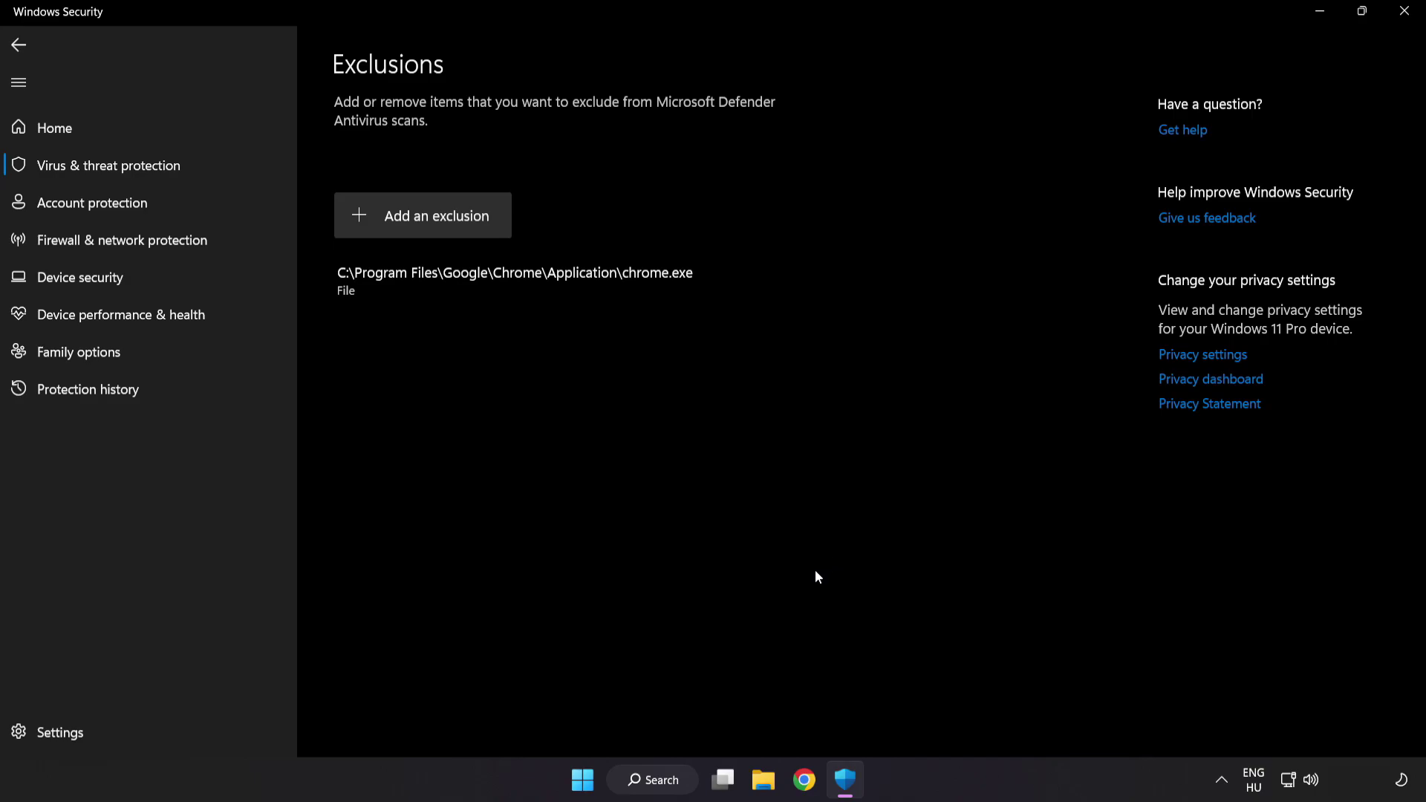
Step: Close Windows Security and show the Start menu's Sleep, Shut down and Restart options
left_click(1402, 13)
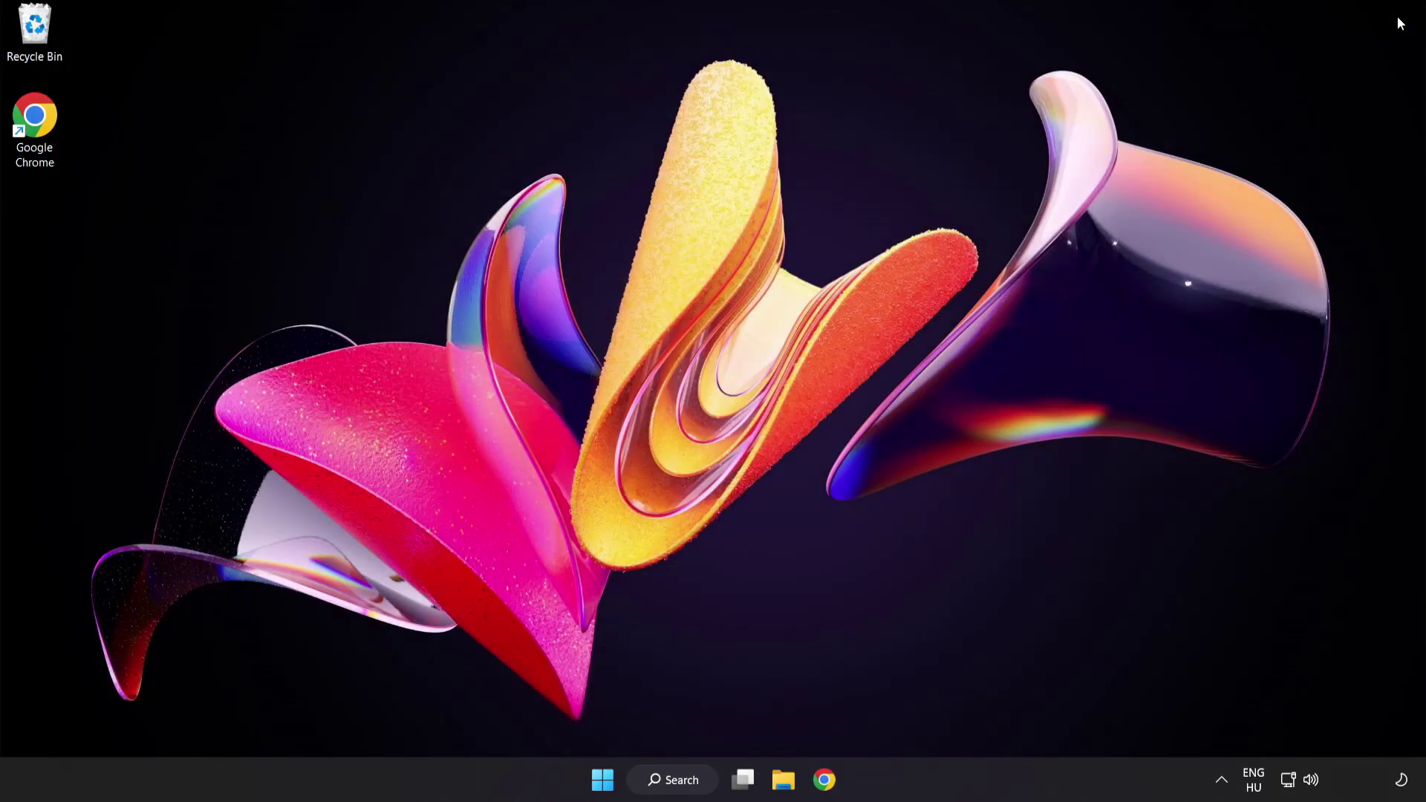
left_click(603, 779)
left_click(944, 716)
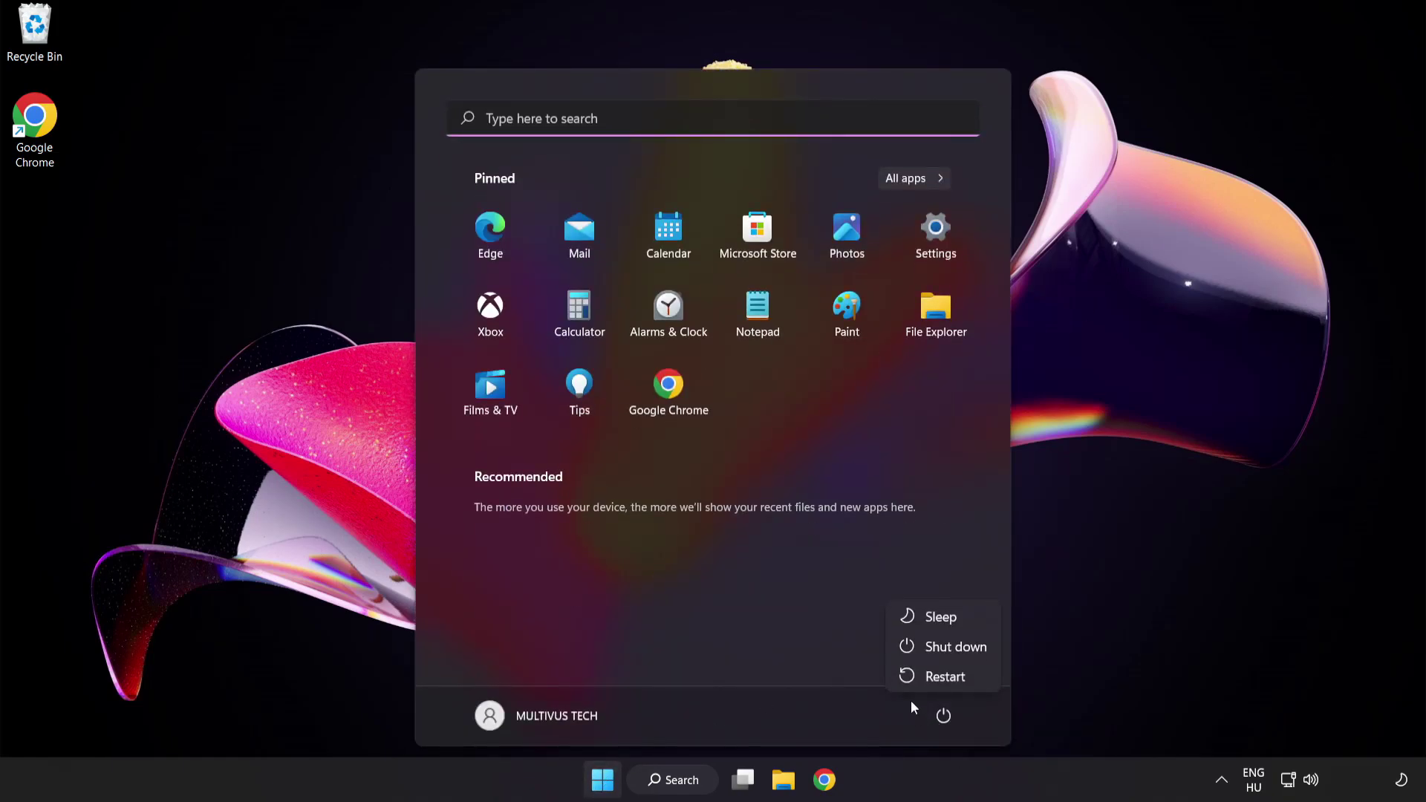